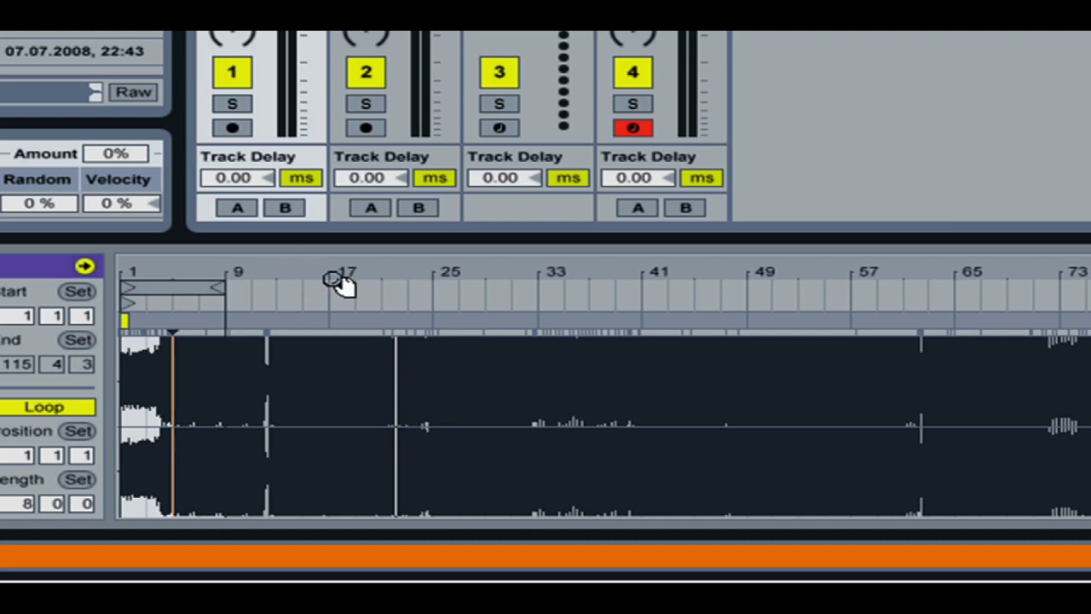
- Zoom the waveform in around bars 18–21, then back out to show bars 1–65
left_click_drag(358, 271, 358, 222)
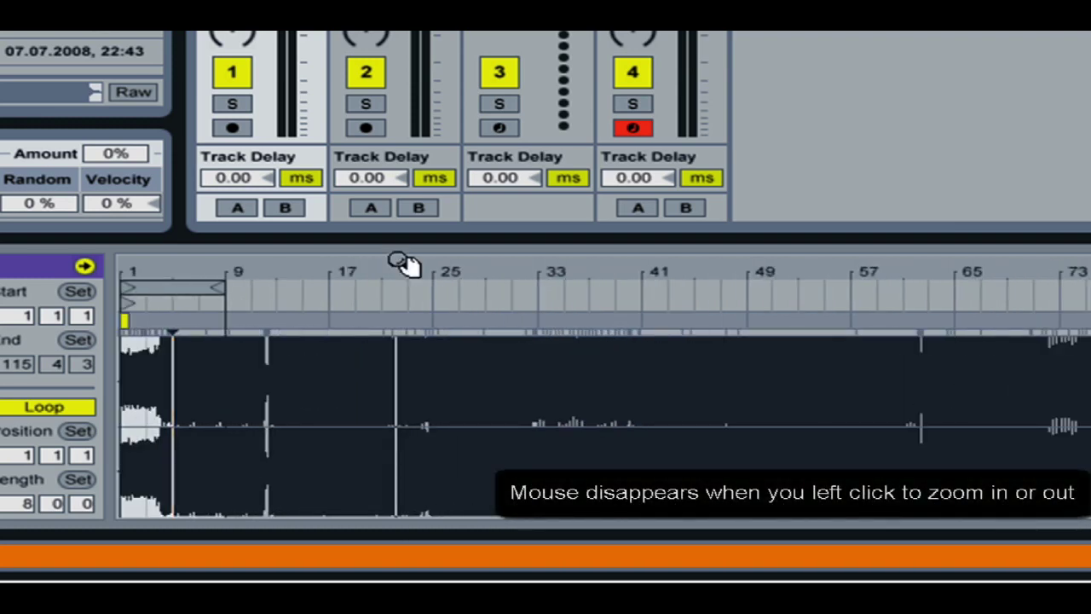
left_click_drag(397, 268, 397, 298)
left_click_drag(397, 299, 397, 256)
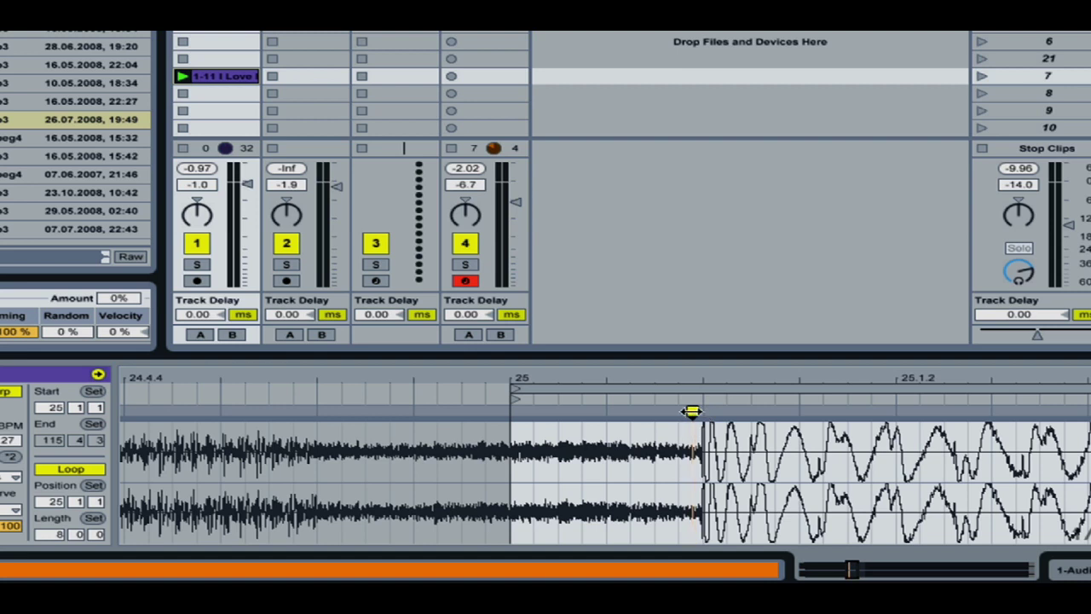
- Pull the starting warp marker onto the first downbeat and zoom out to bars 25–101
left_click_drag(692, 411, 511, 412)
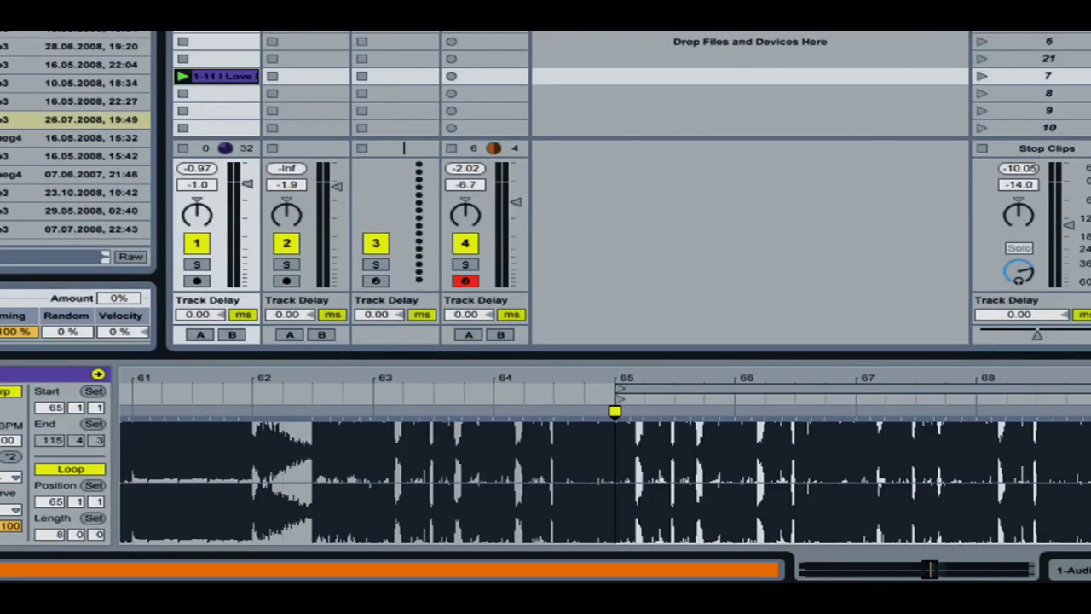
left_click_drag(615, 385, 616, 371)
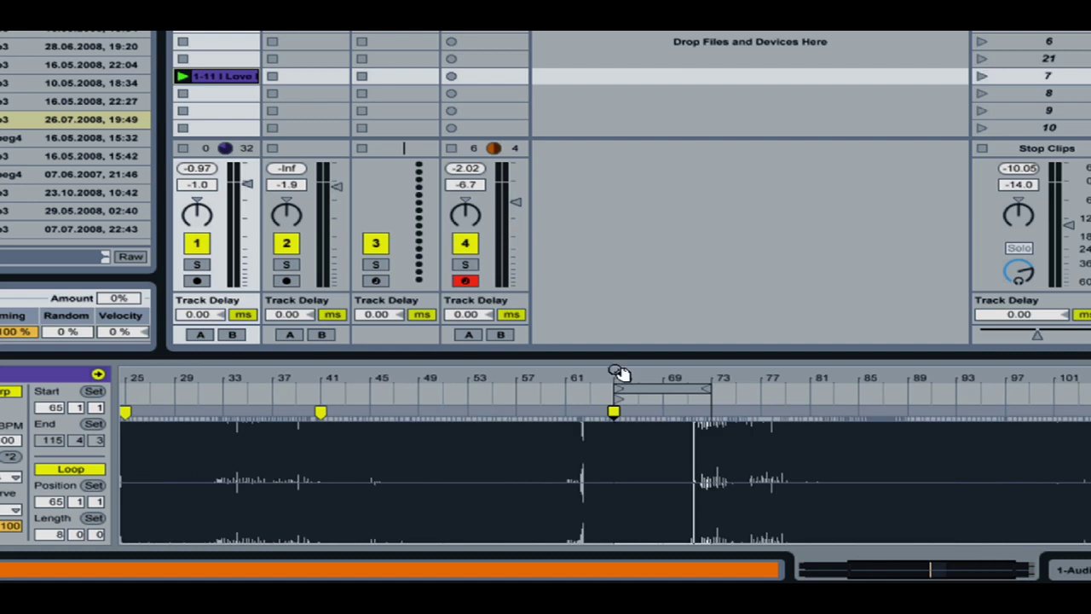
- Select the loop brace and step the 8-bar loop between bars 65, 73 and 105
left_click(670, 388)
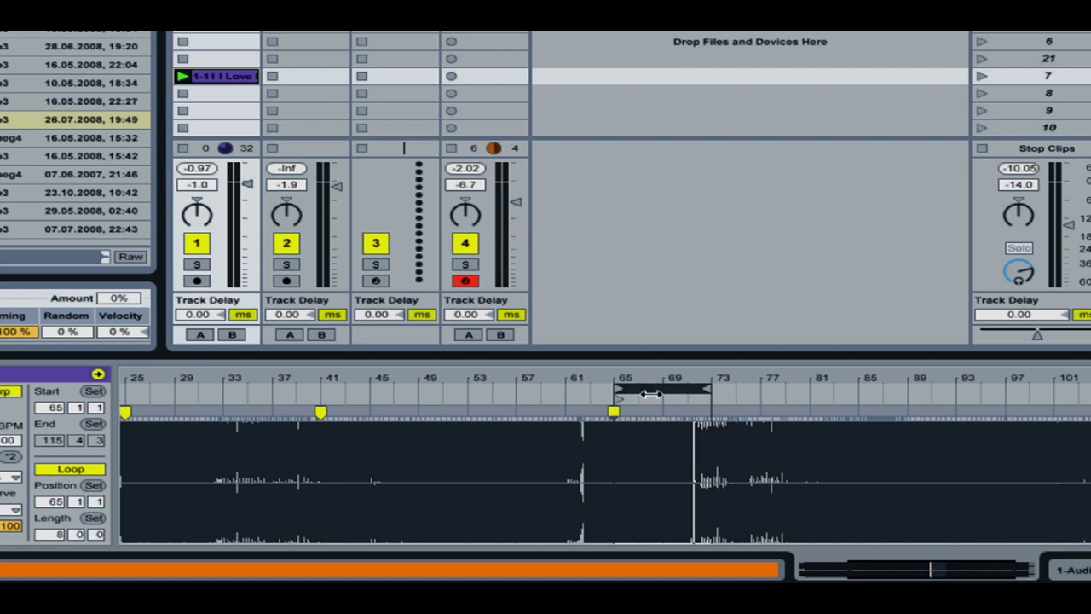
key("Up")
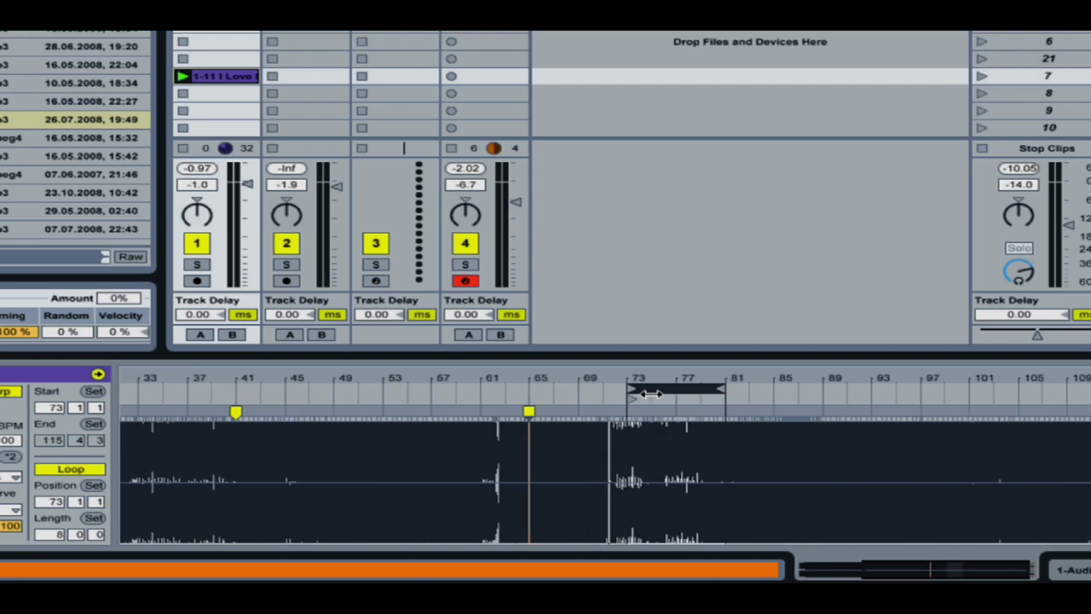
key("Down")
key("Up")
key("Up")
key("Up")
key("Up")
key("Up")
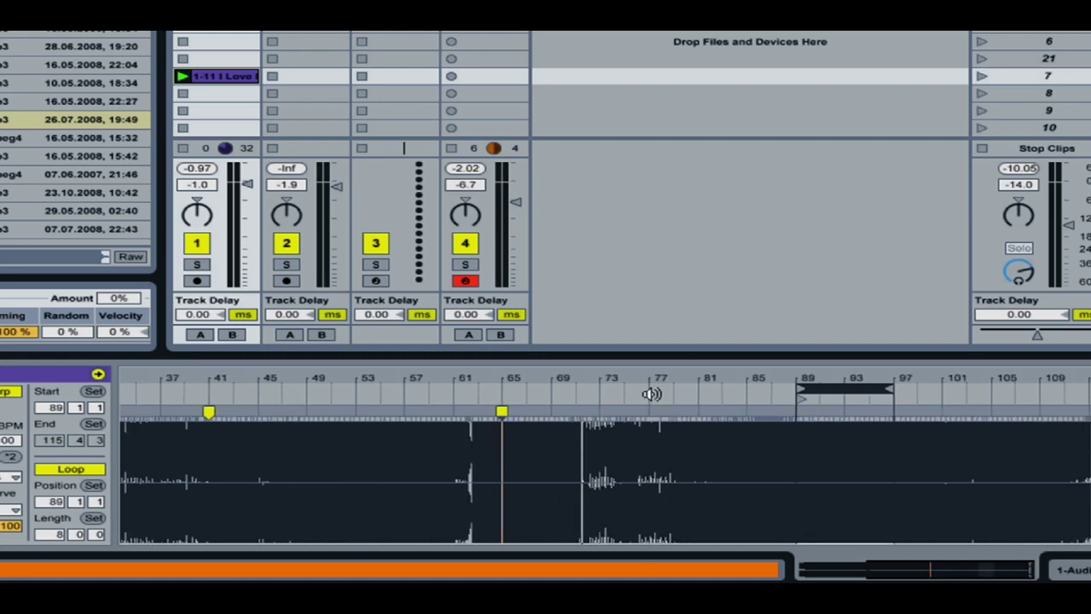
key("Down")
key("Down")
key("Down")
key("Down")
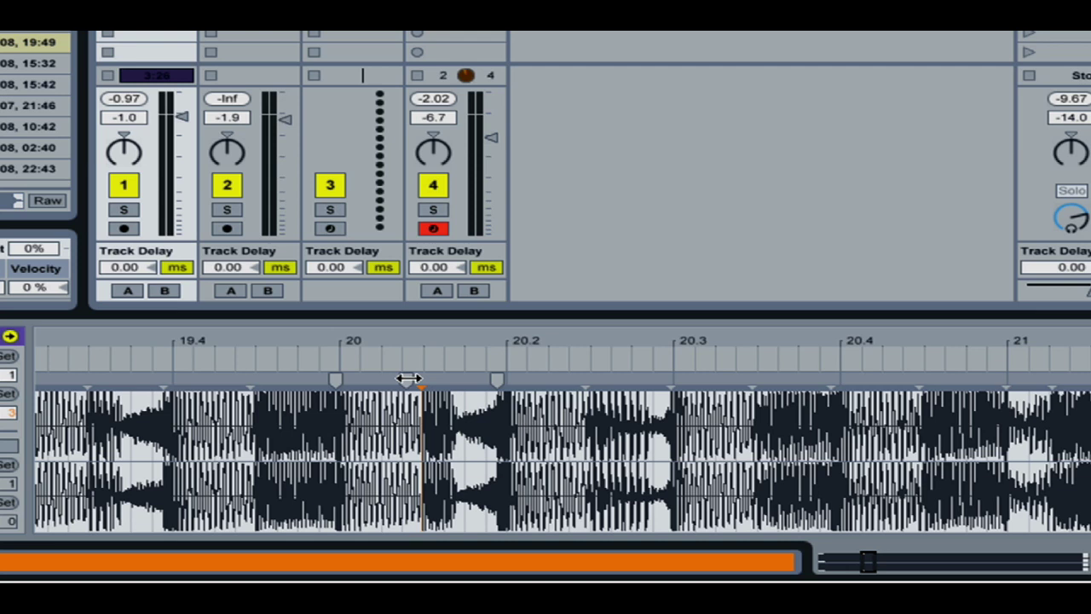
- Set the start just before bar 20 and fine-tune the warp marker onto the drum hit
left_click(408, 378)
mouse_move(408, 378)
left_mouse_down()
mouse_move(382, 377)
mouse_move(443, 377)
mouse_move(362, 378)
mouse_move(443, 378)
left_mouse_up()
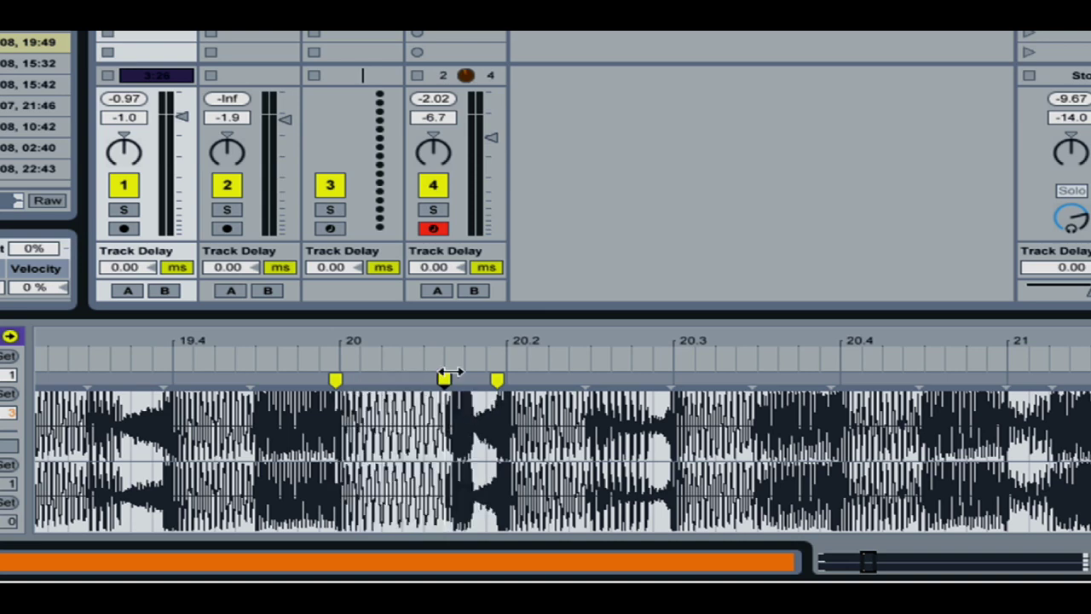
left_click_drag(443, 377, 401, 377)
left_click_drag(401, 377, 405, 378)
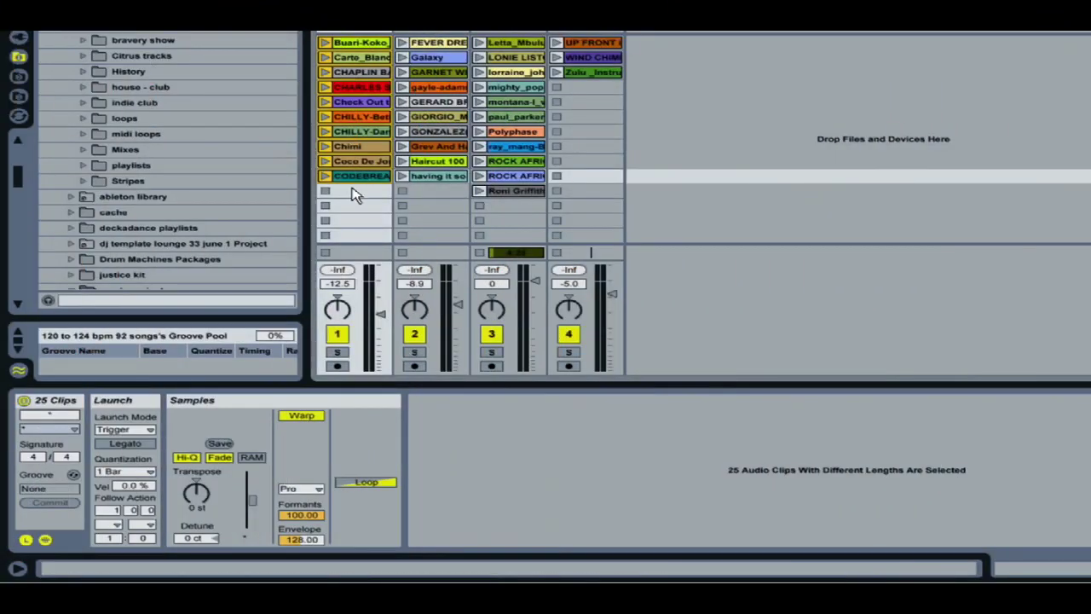
- Deselect the clips, open the 1-09 Makin' Music clip, then select every clip with Ctrl+A
left_click(406, 175)
scroll(406, 175, "up", 4)
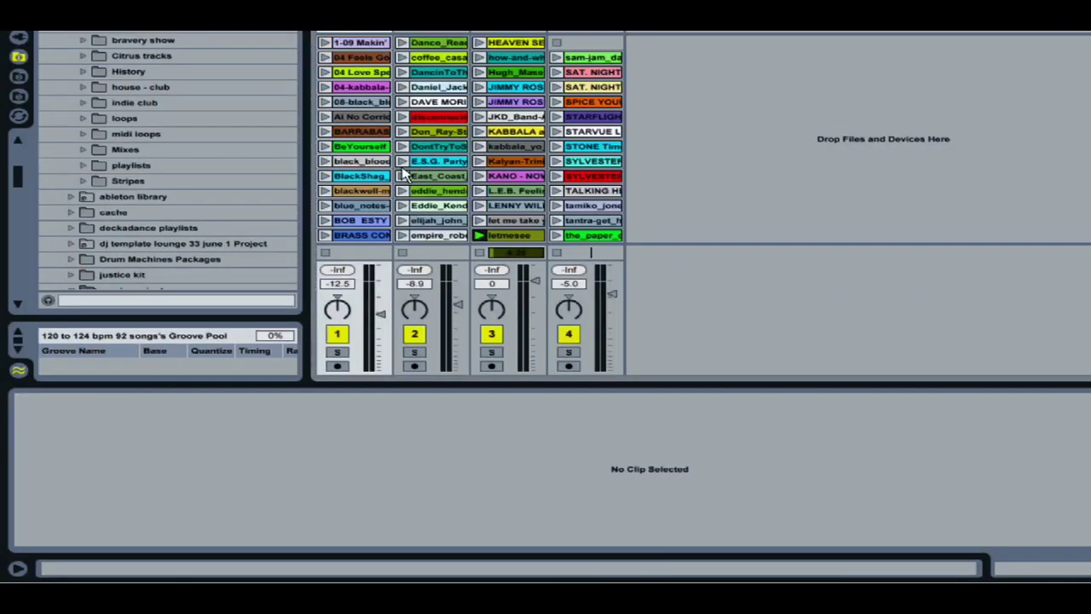
left_click(356, 48)
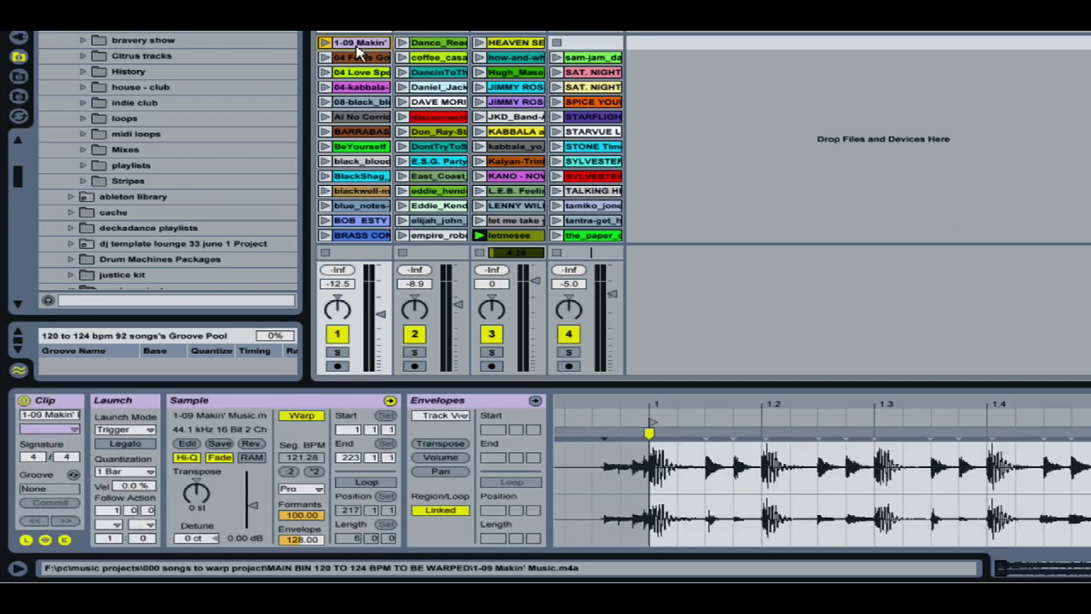
key("ctrl+a")
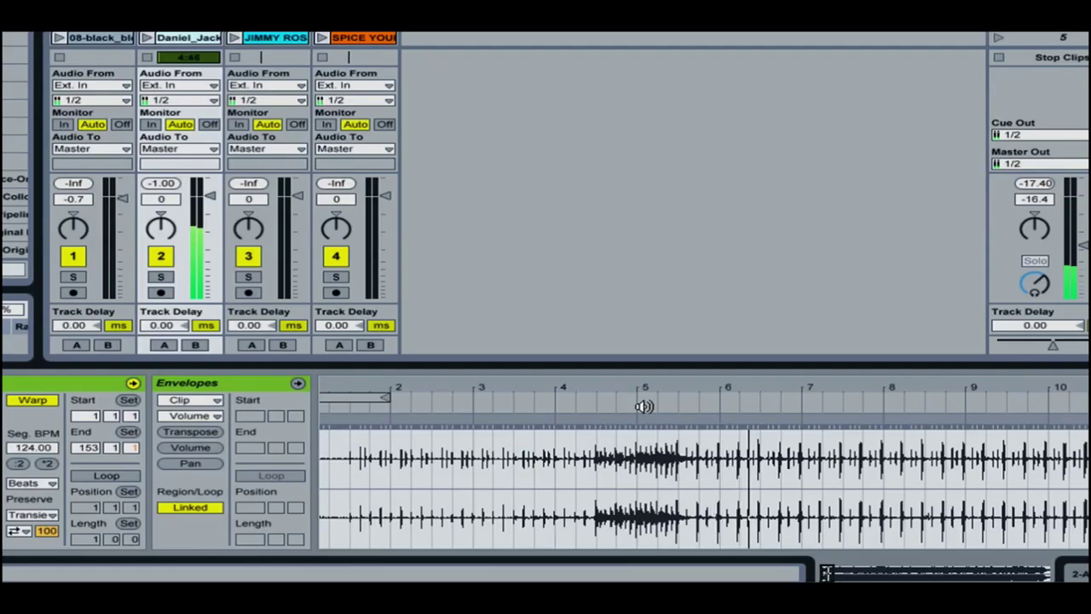
- Zoom in on the first kick near bar 5 and set it as bar 1.1.1
left_click_drag(704, 390, 761, 426)
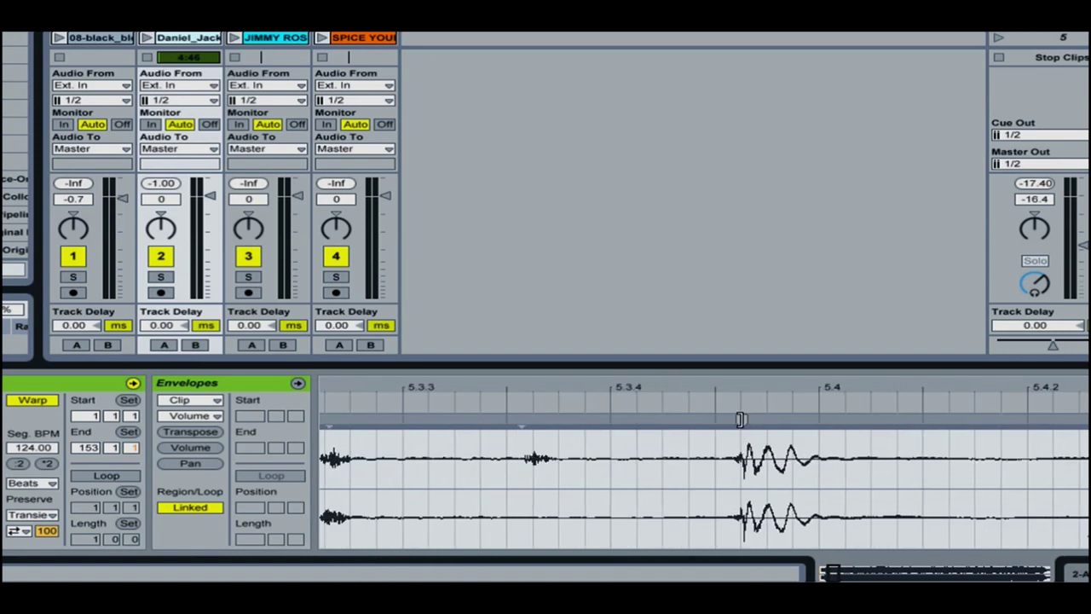
right_click(740, 418)
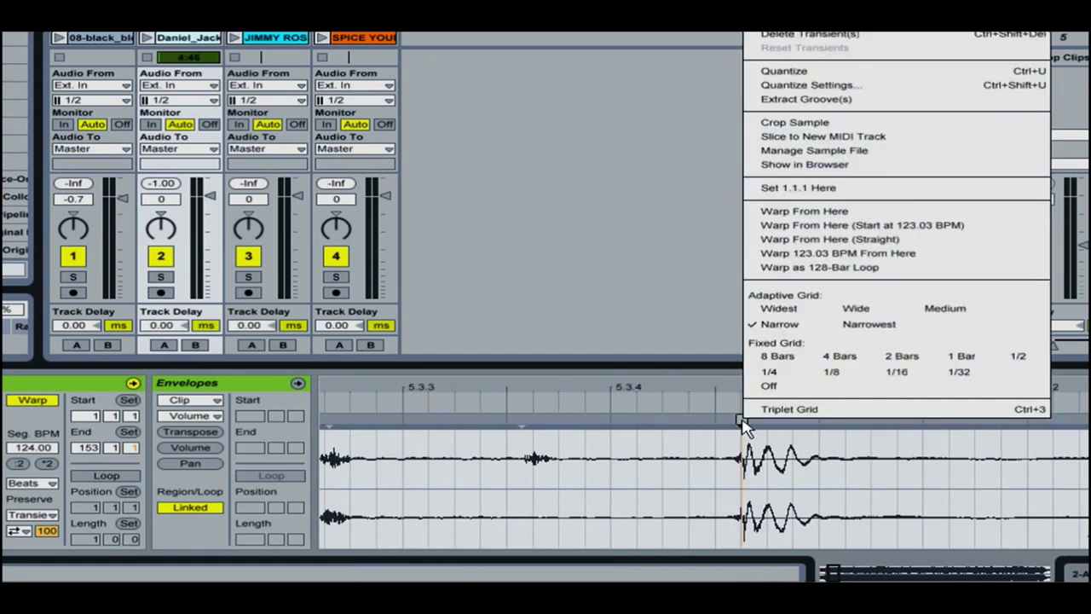
left_click(786, 188)
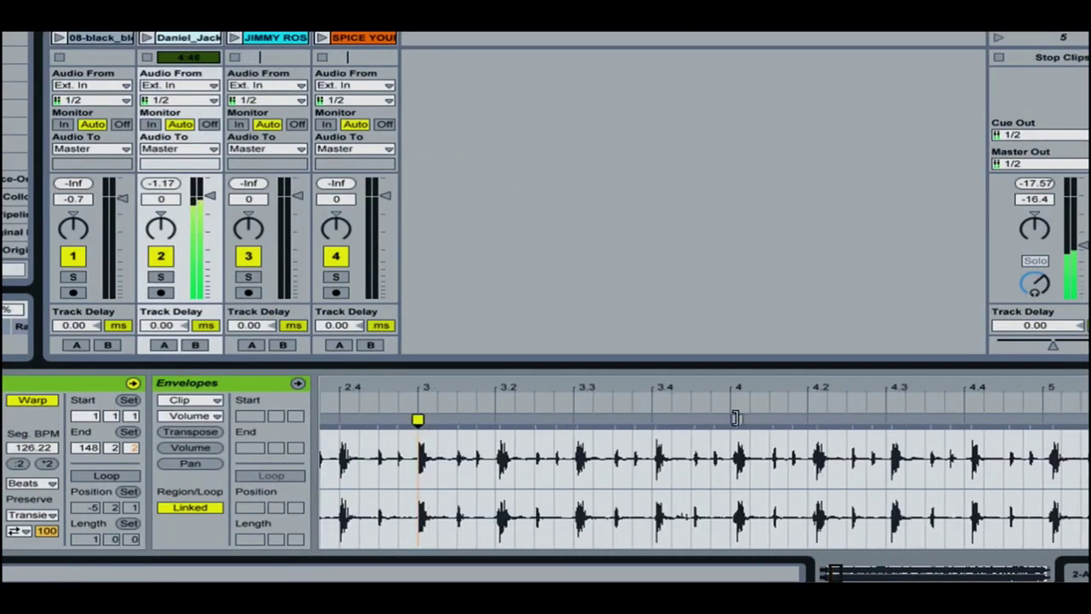
- Align the bar 4 warp marker with its hit and add a marker on the bar 5 kick
left_click_drag(737, 418, 731, 420)
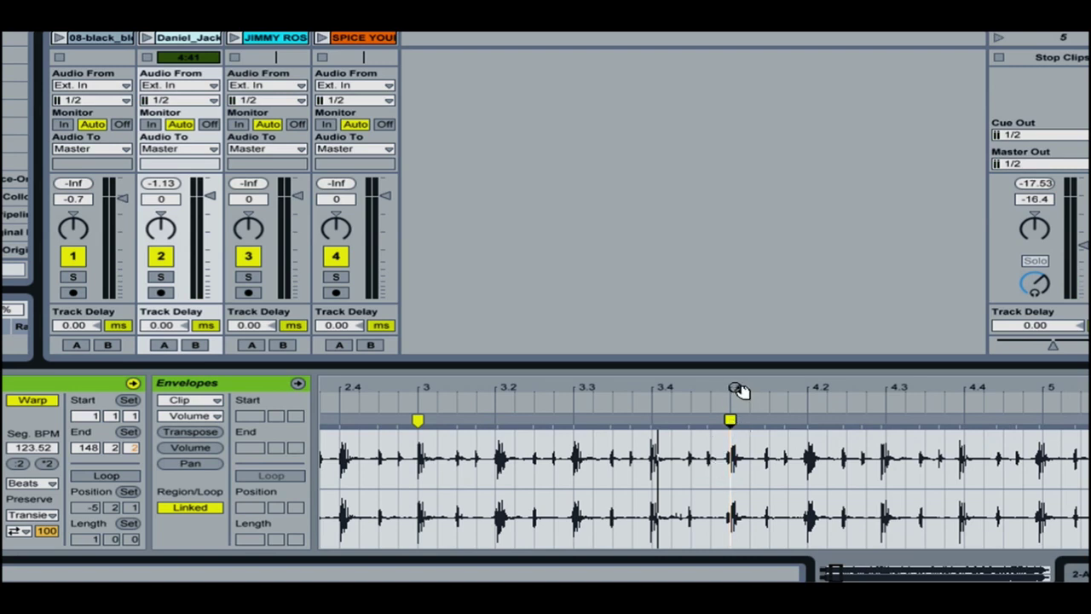
scroll(697, 426, "right", 2)
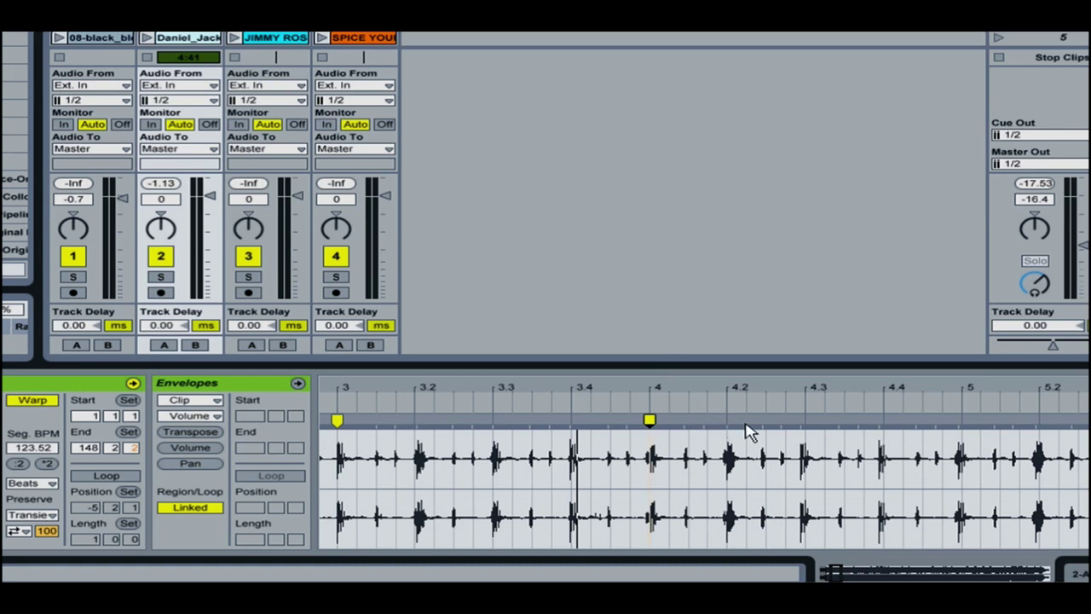
left_click(957, 424)
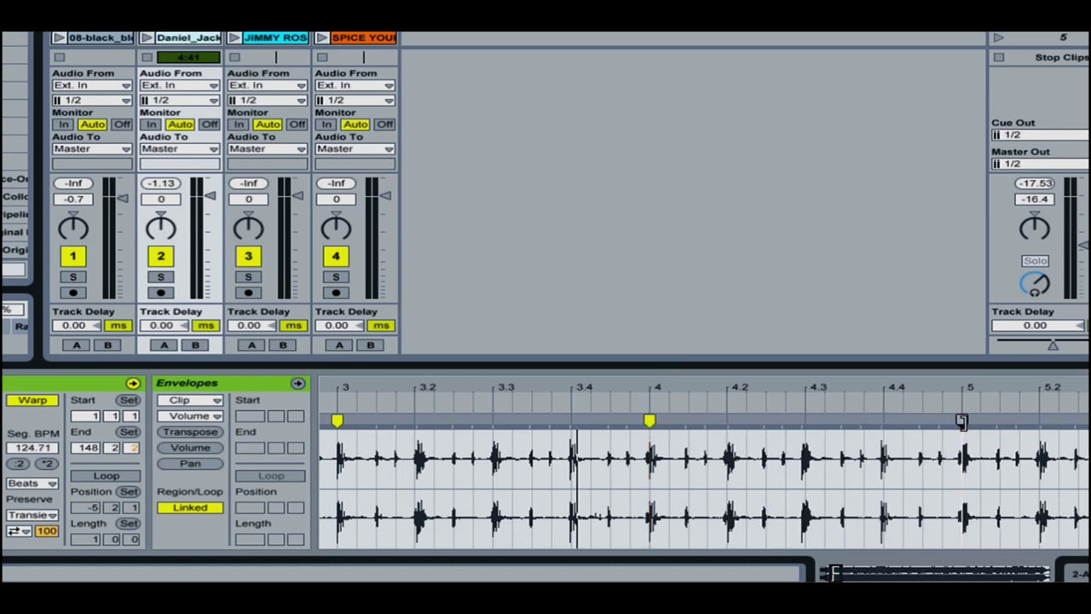
double_click(958, 420)
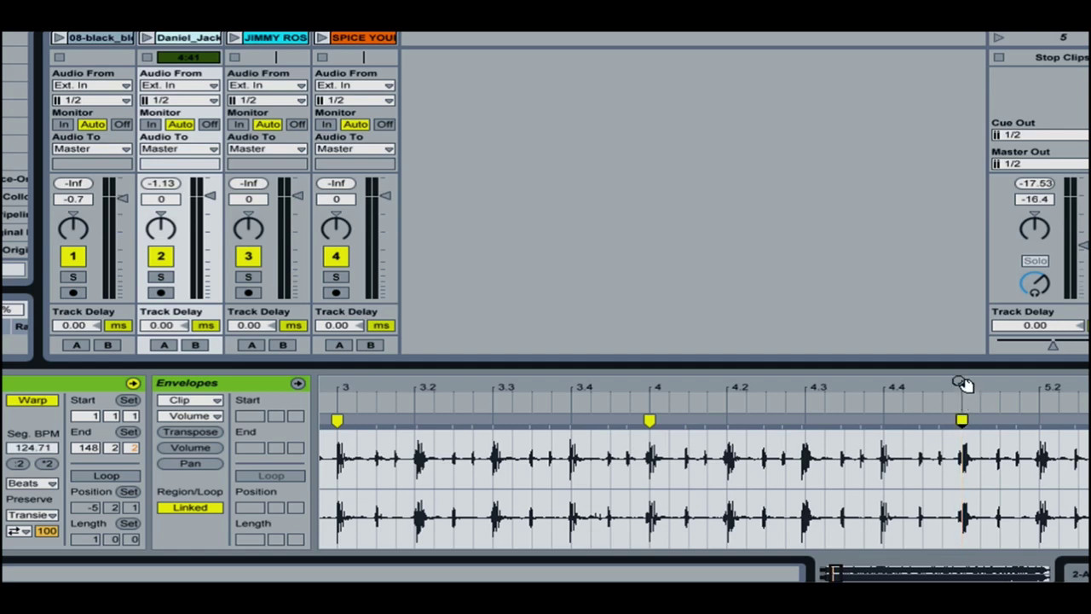
mouse_move(961, 382)
left_mouse_down()
mouse_move(962, 435)
mouse_move(958, 385)
mouse_move(723, 382)
left_mouse_up()
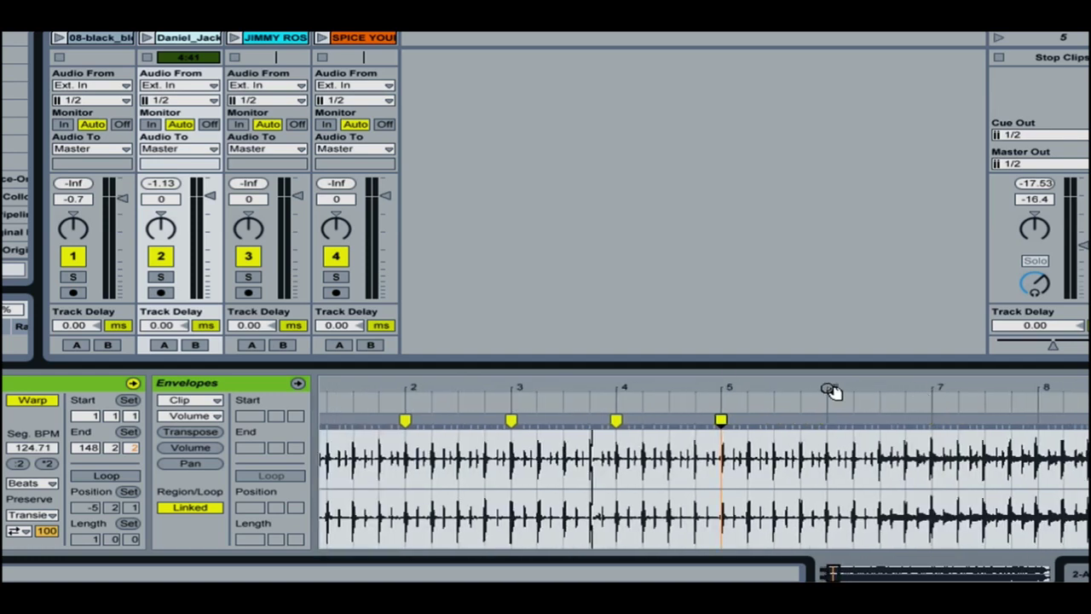
mouse_move(832, 391)
left_mouse_down()
mouse_move(810, 407)
mouse_move(822, 419)
left_mouse_up()
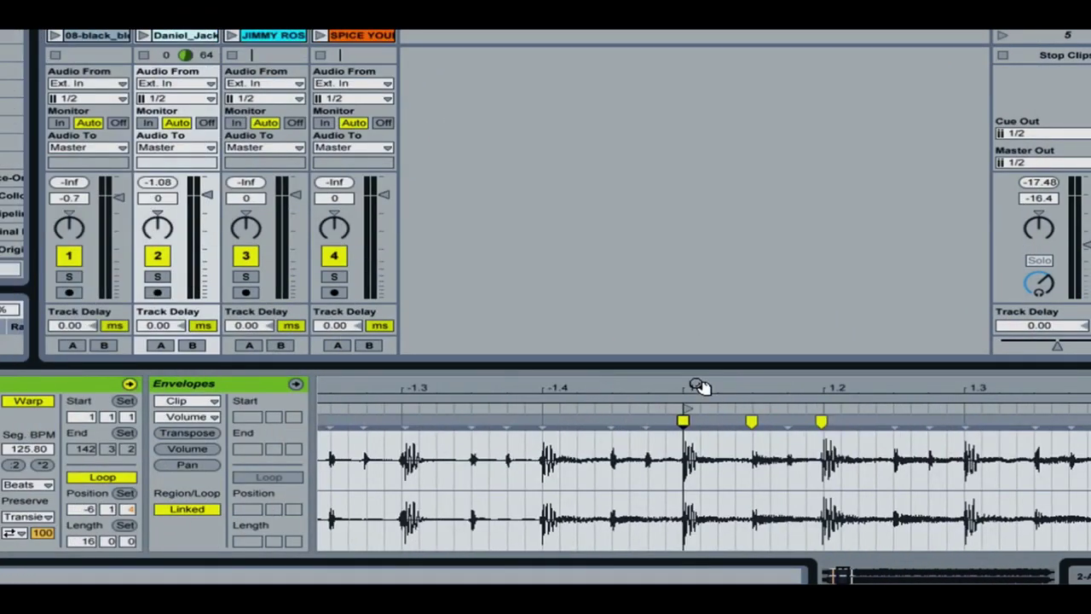
- Zoom in around bar -4 and add a warp marker on the beat there
left_click_drag(697, 386, 745, 355)
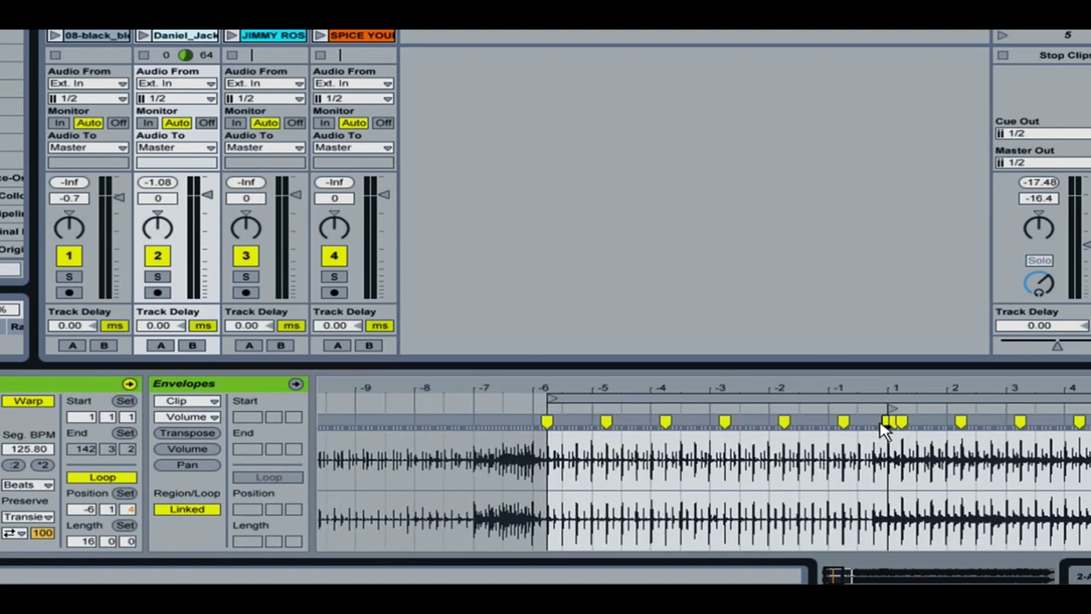
left_click_drag(648, 385, 649, 448)
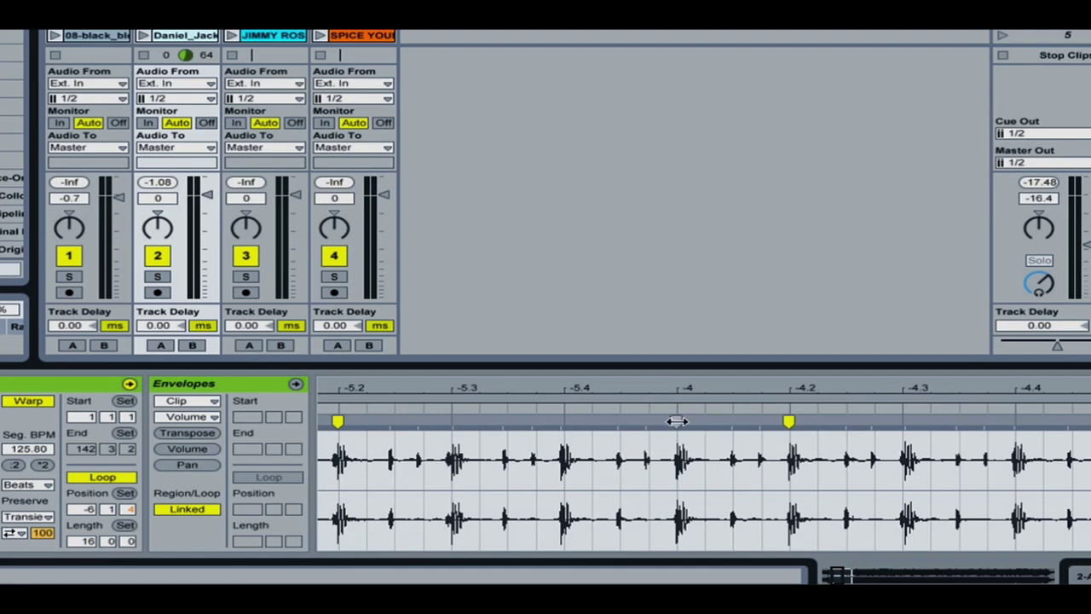
double_click(675, 421)
- Make the new marker bar 1.1.1, set the project tempo to 125, and return the loop to bars 1–17
right_click(674, 421)
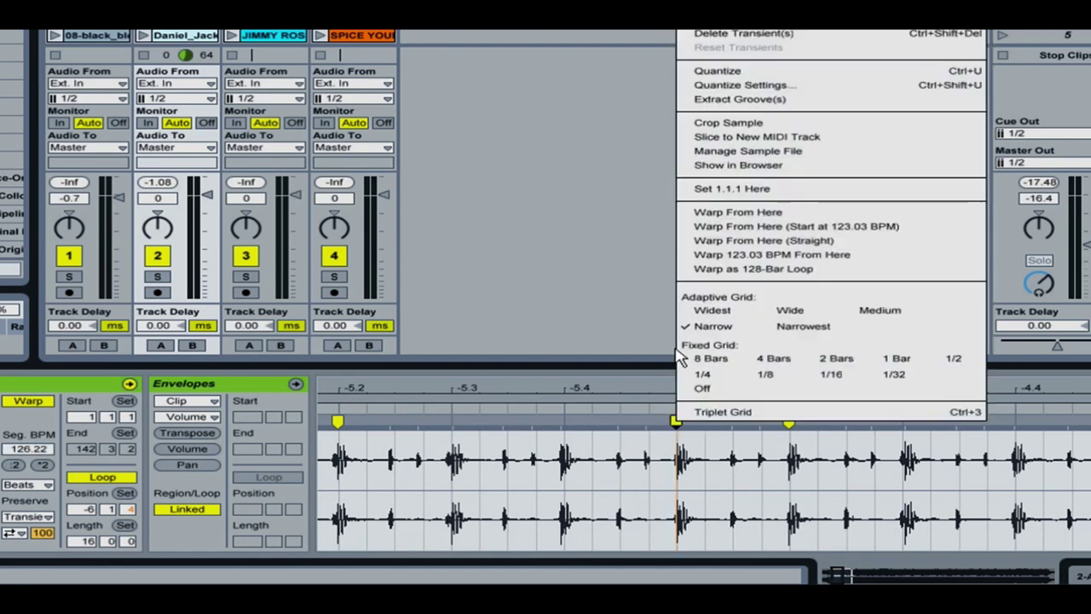
left_click(707, 190)
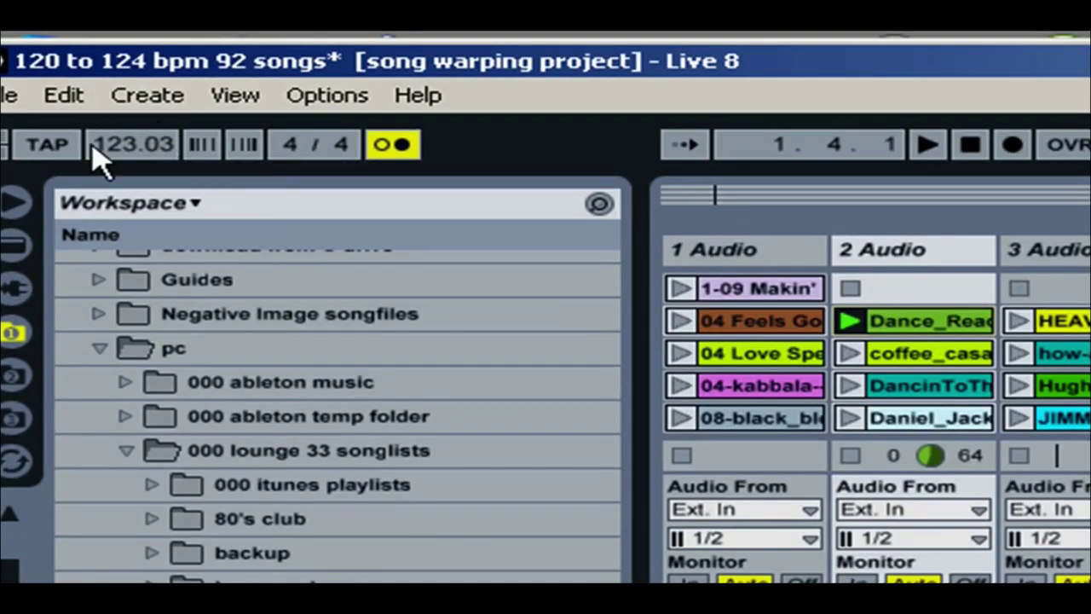
left_click(119, 160)
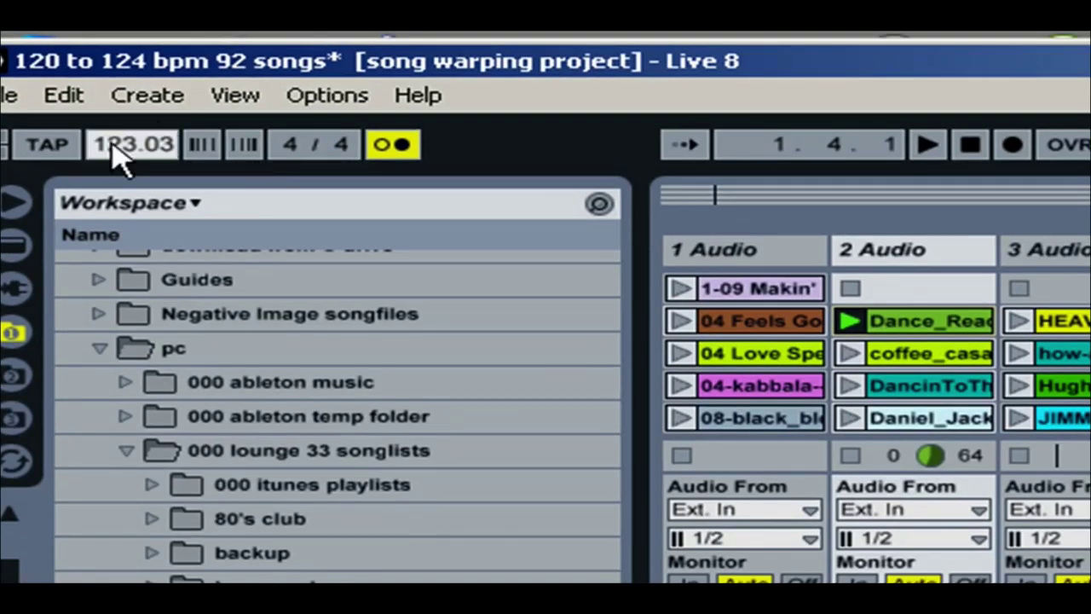
type("125.69")
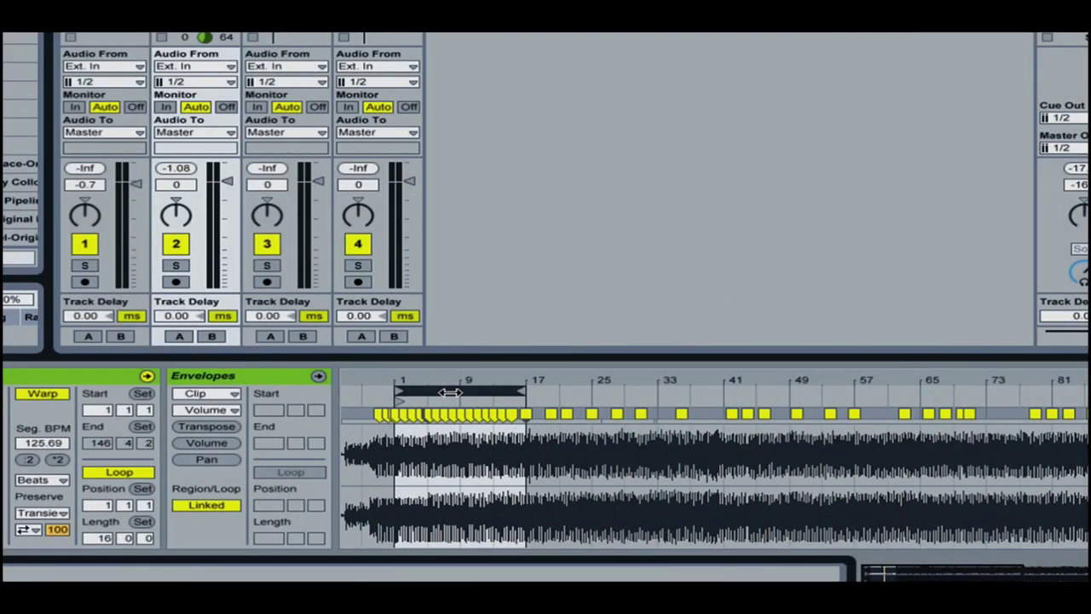
key("Down")
key("Down")
key("Up")
key("Up")
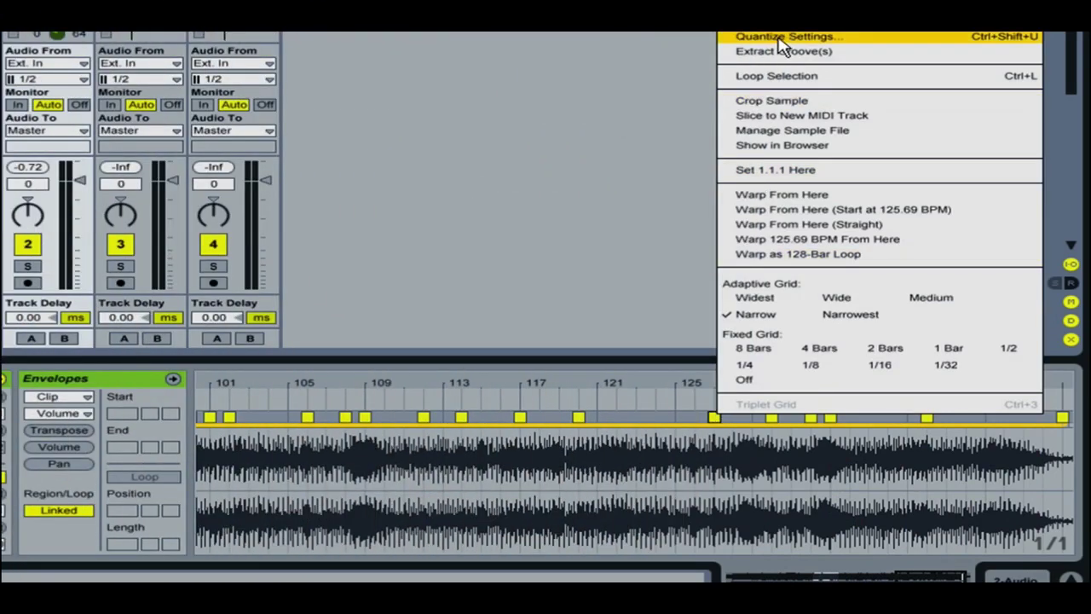
- Open Quantize Settings from the warp marker context menu
left_click(781, 38)
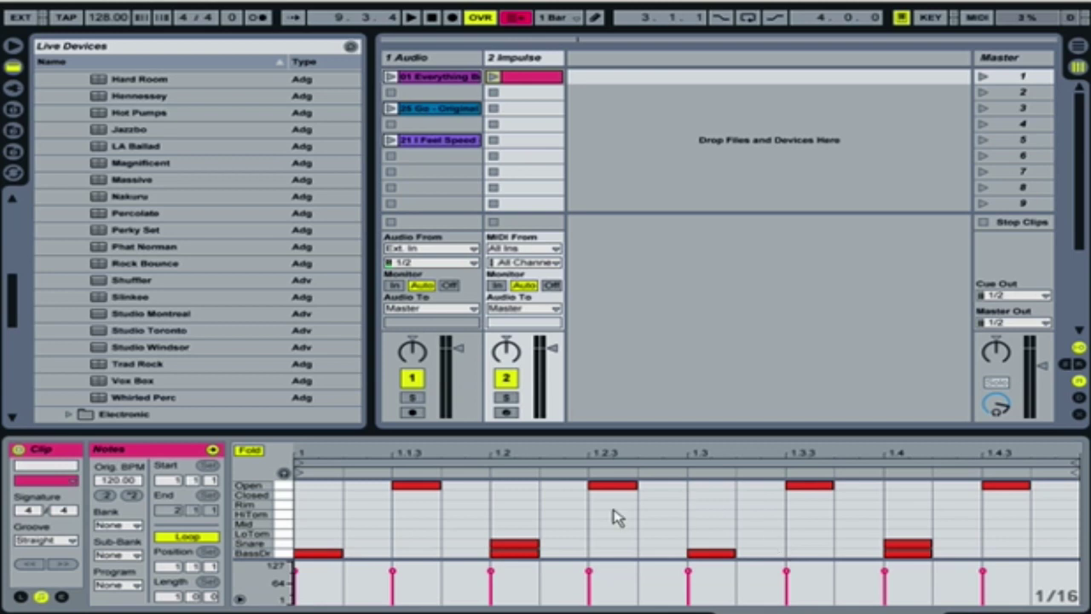
- Turn on the metronome click with the M shortcut
key("m")
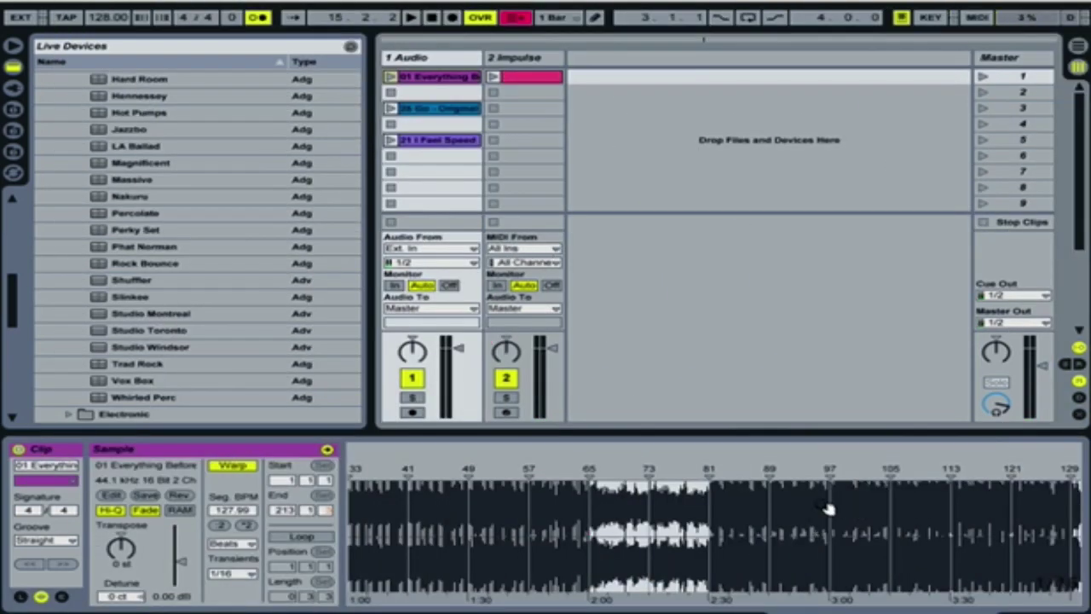
- Add a warp marker at bar 97 and align it with the transient, giving 128.00 BPM
scroll(831, 505, "up", 5)
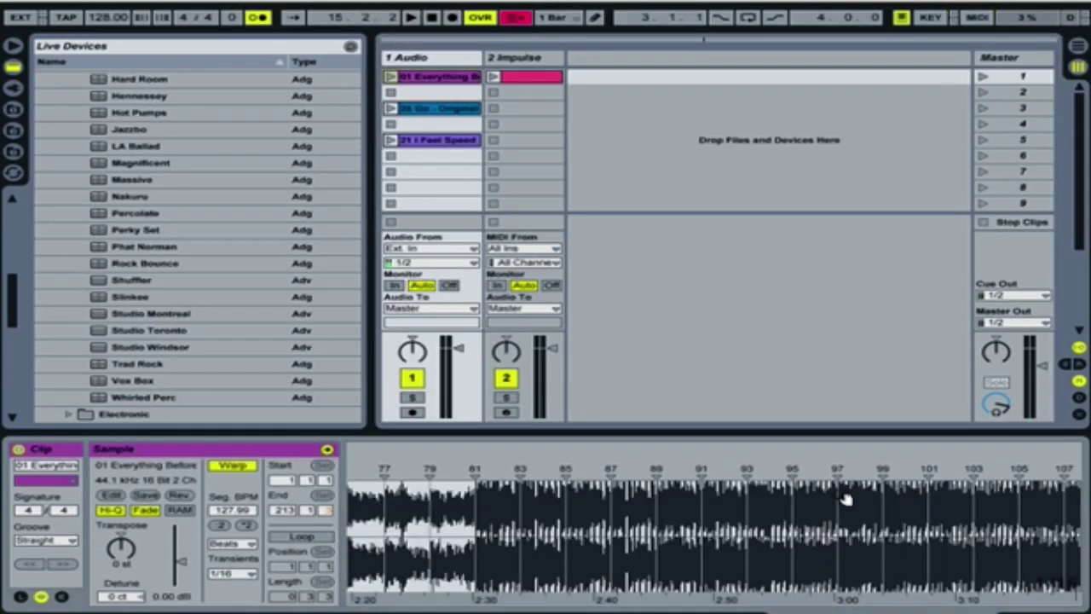
scroll(840, 498, "up", 8)
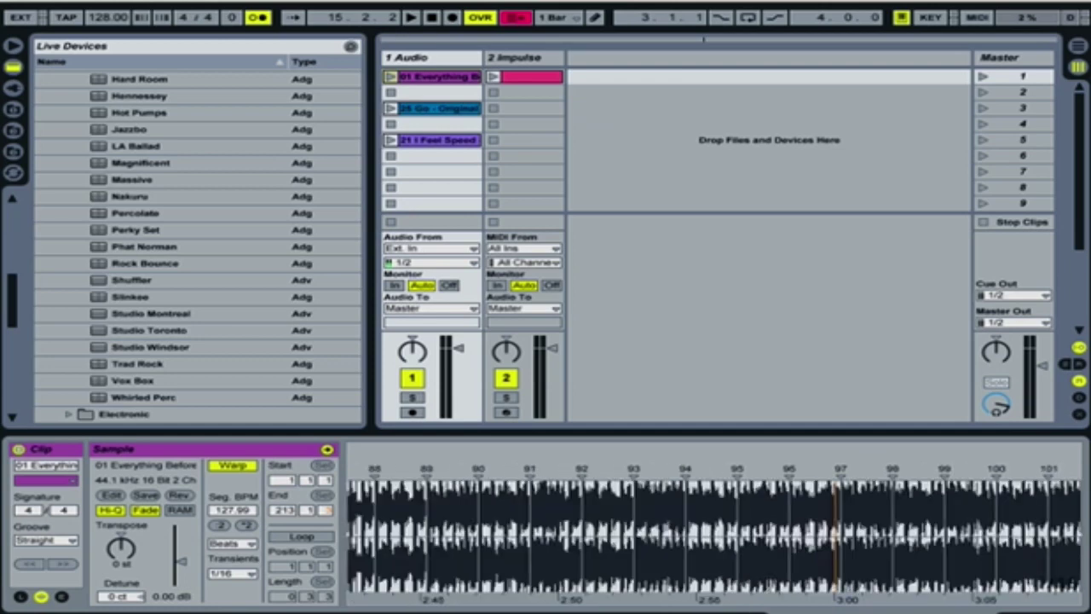
scroll(858, 493, "up", 8)
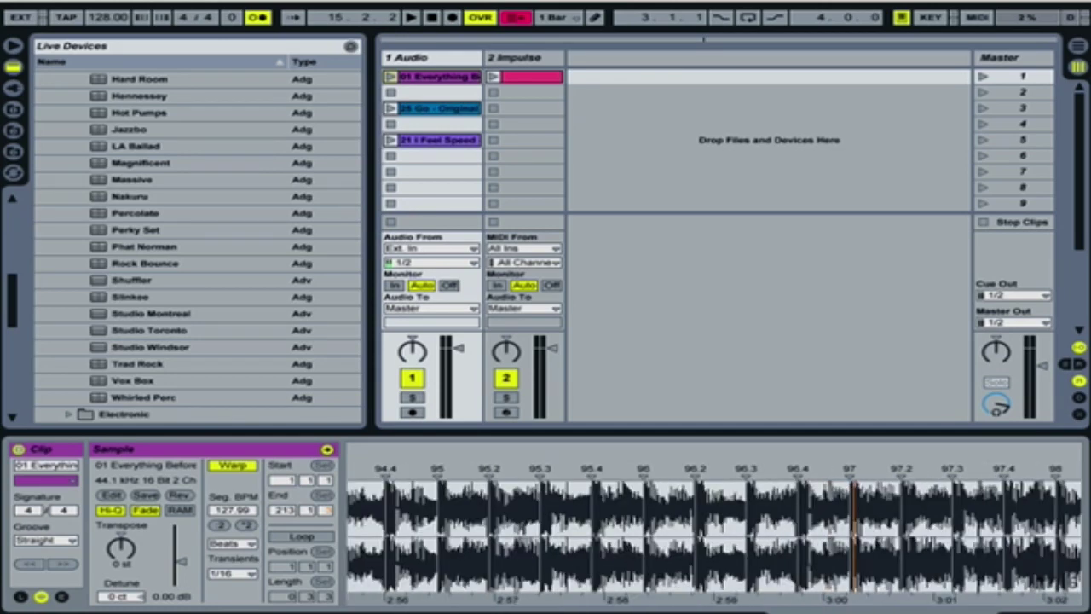
scroll(854, 494, "up", 3)
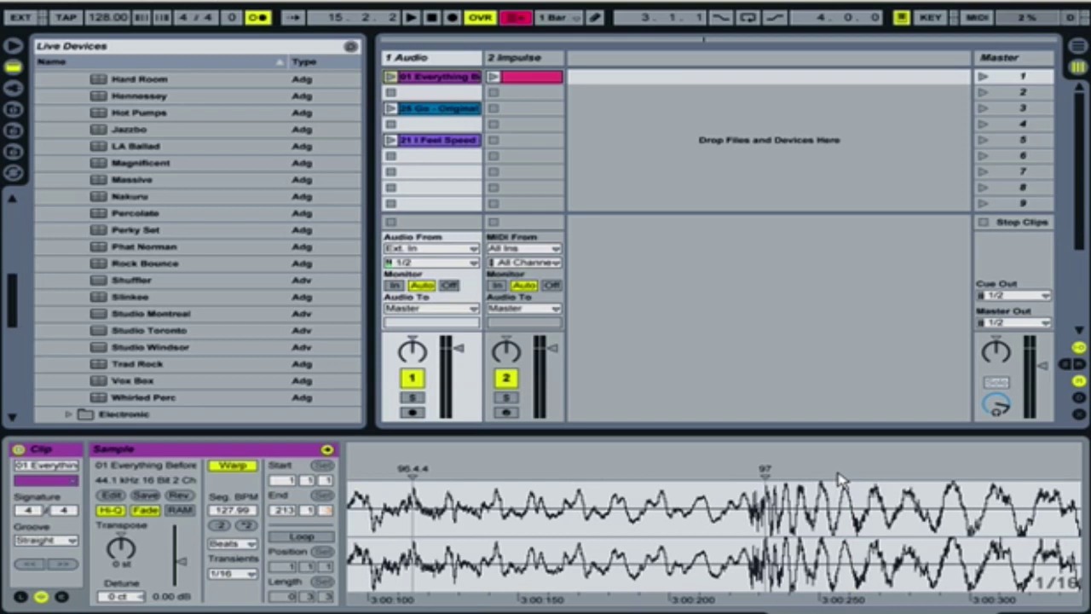
scroll(769, 516, "up", 8)
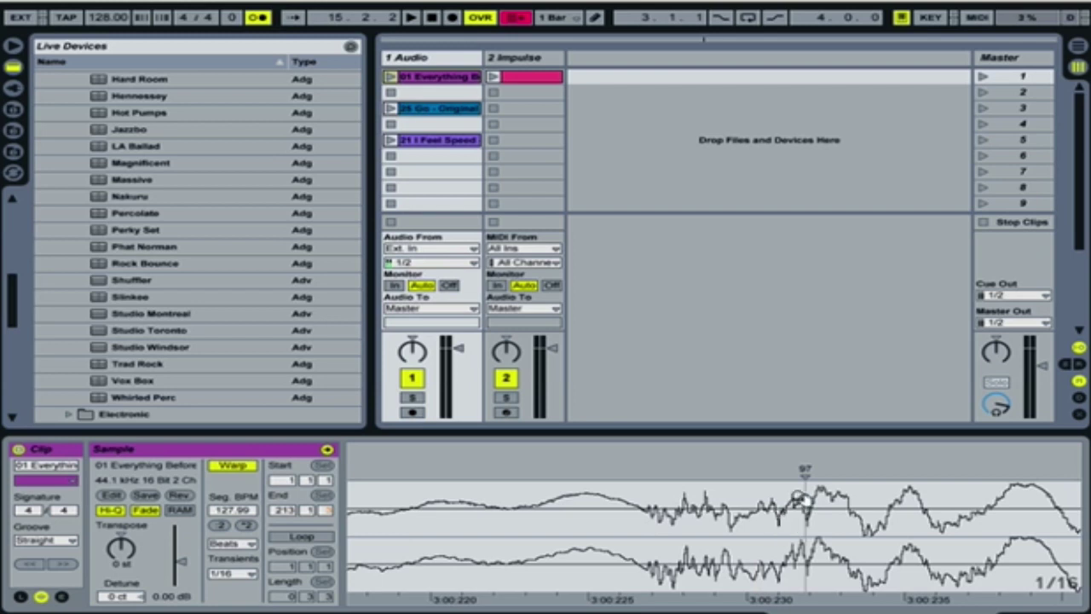
double_click(804, 468)
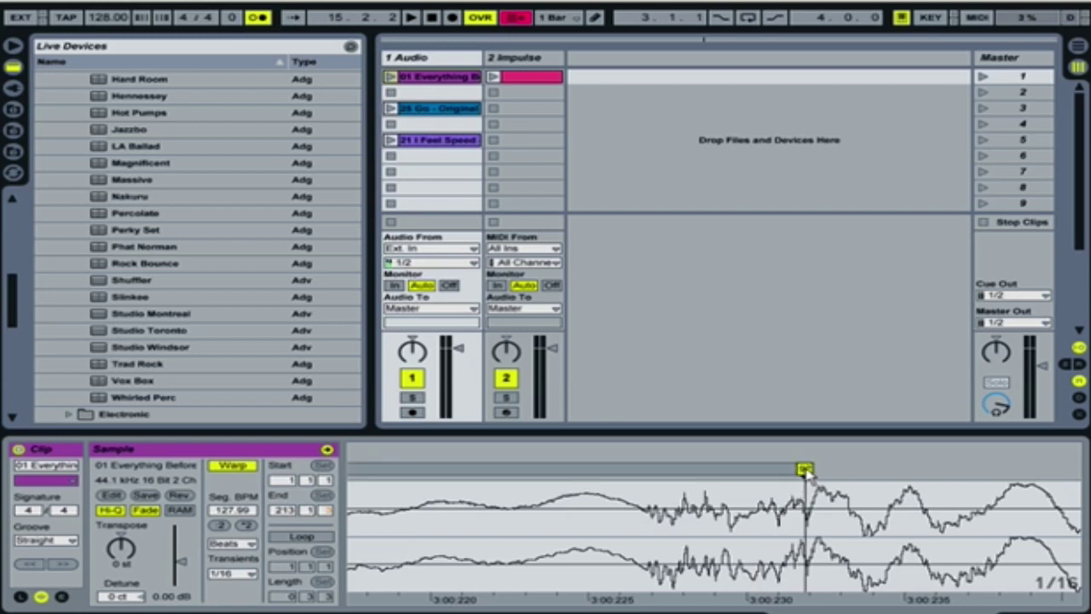
left_click_drag(805, 468, 707, 469)
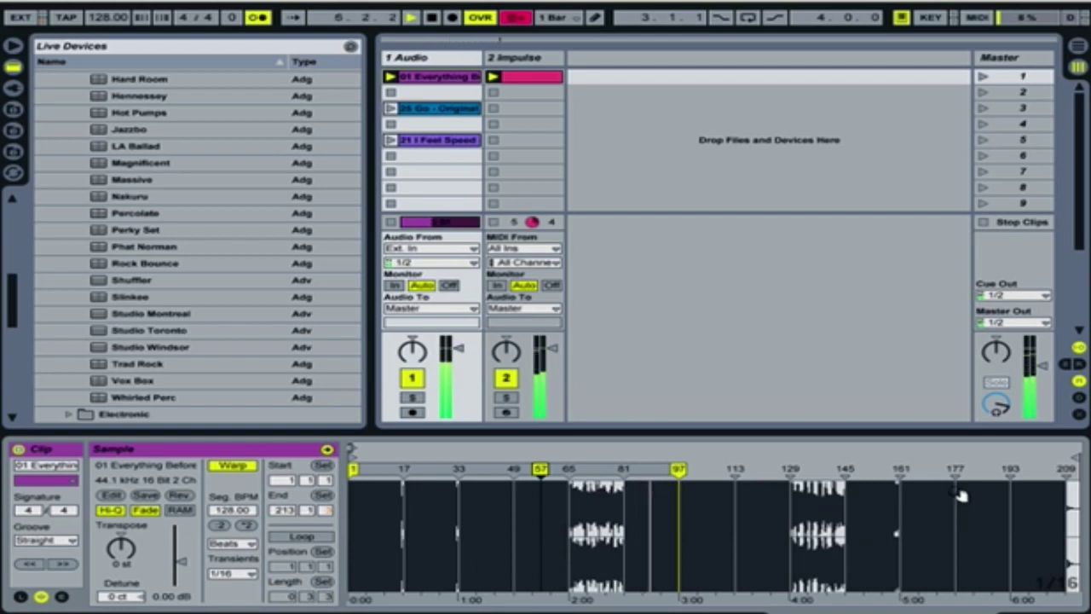
- Shift the bar 177 warp marker left onto the beat, then zoom back out
mouse_move(954, 492)
left_mouse_down()
mouse_move(955, 512)
mouse_move(750, 494)
mouse_move(763, 511)
mouse_move(763, 580)
left_mouse_up()
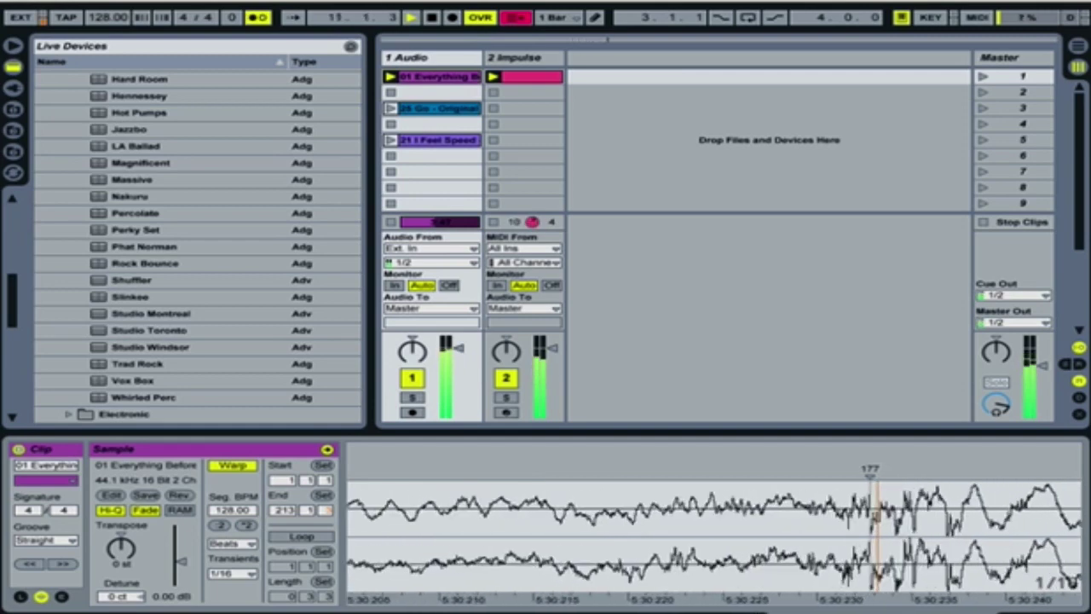
left_click(870, 469)
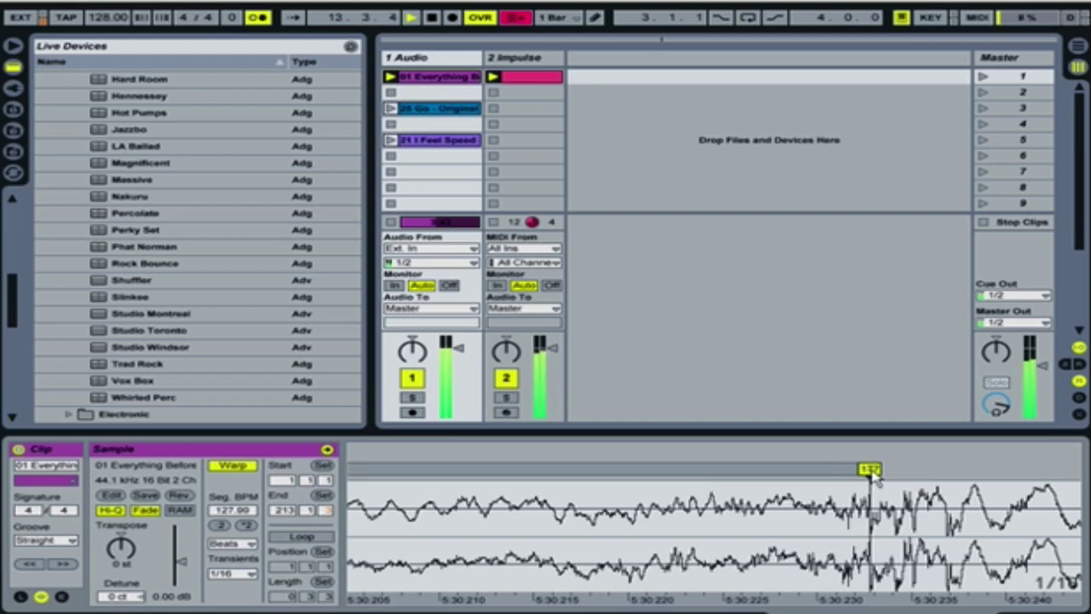
left_click_drag(872, 471, 800, 475)
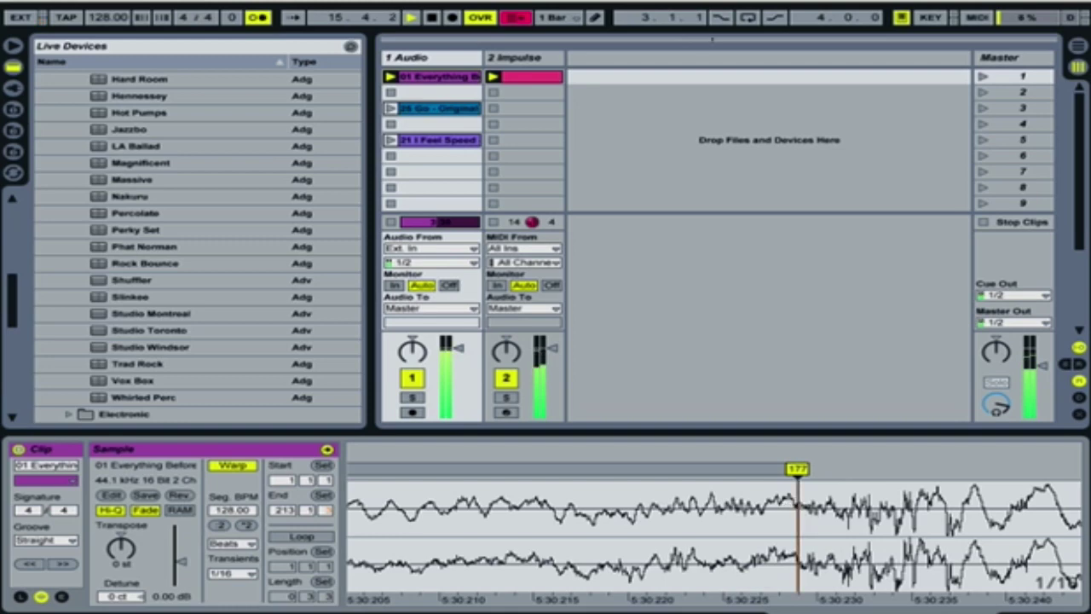
key("minus")
key("minus")
key("minus")
key("minus")
key("minus")
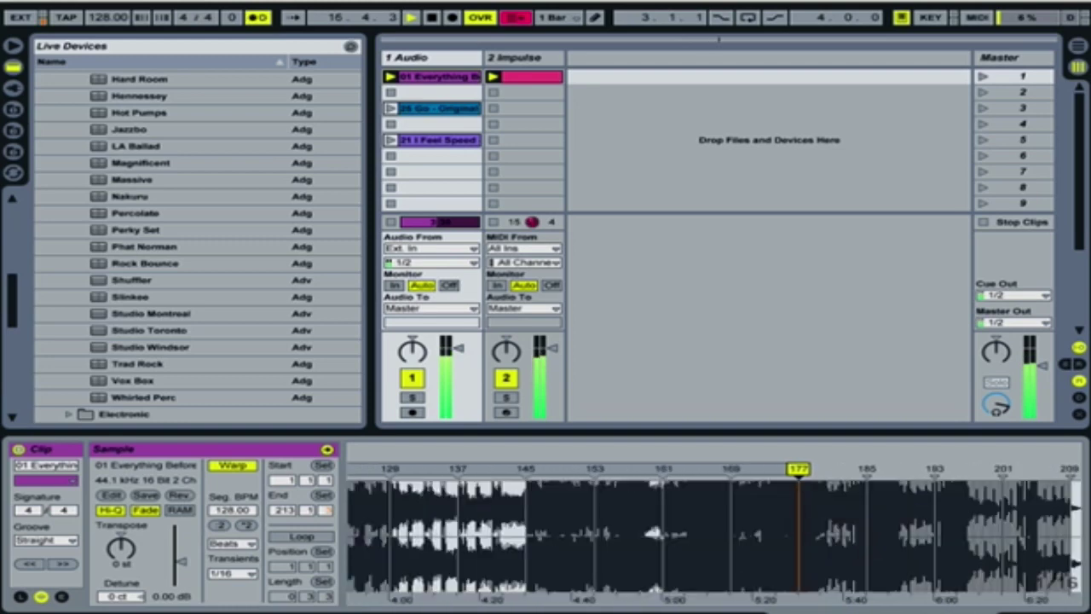
key("minus")
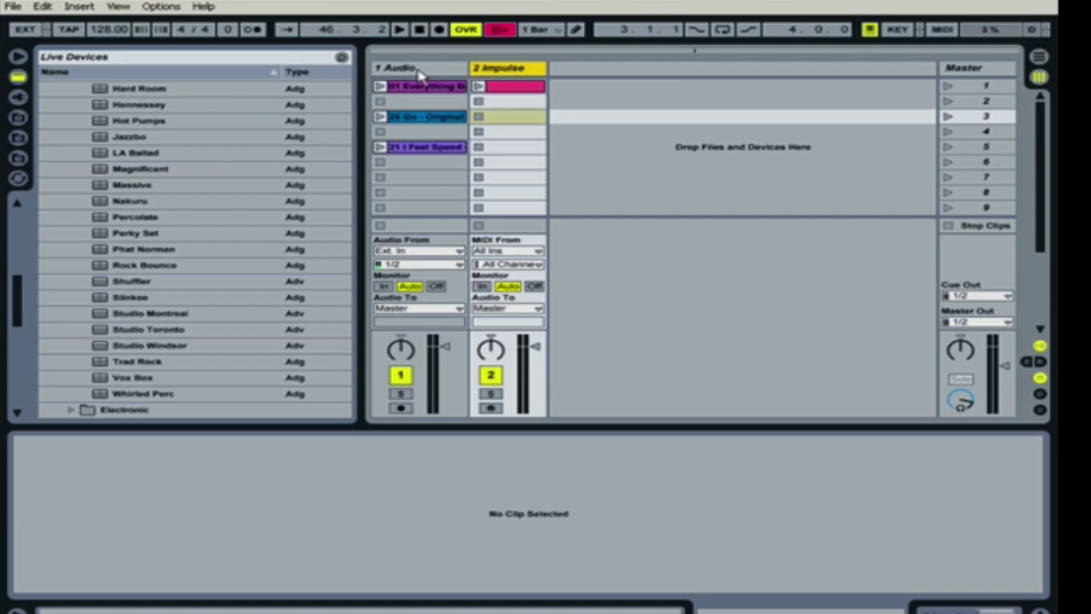
- Open the 25 Go - Original Mix clip and align its beat-2 warp marker with the transient
left_click(417, 122)
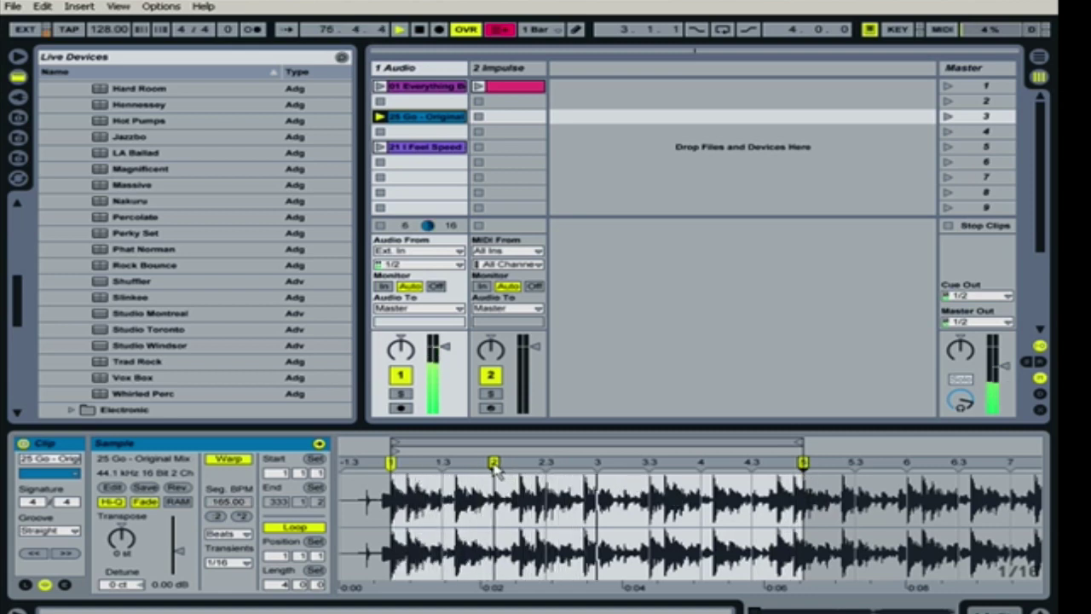
left_click_drag(499, 469, 520, 473)
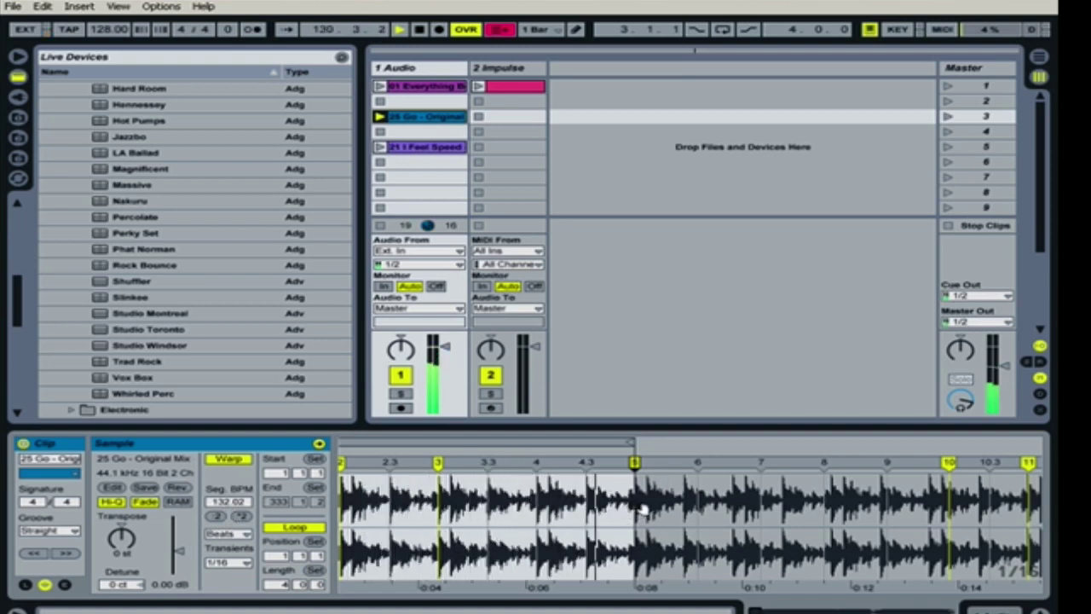
- Zoom out to bars 1–17 and set the project tempo to 132.00 BPM
key("minus")
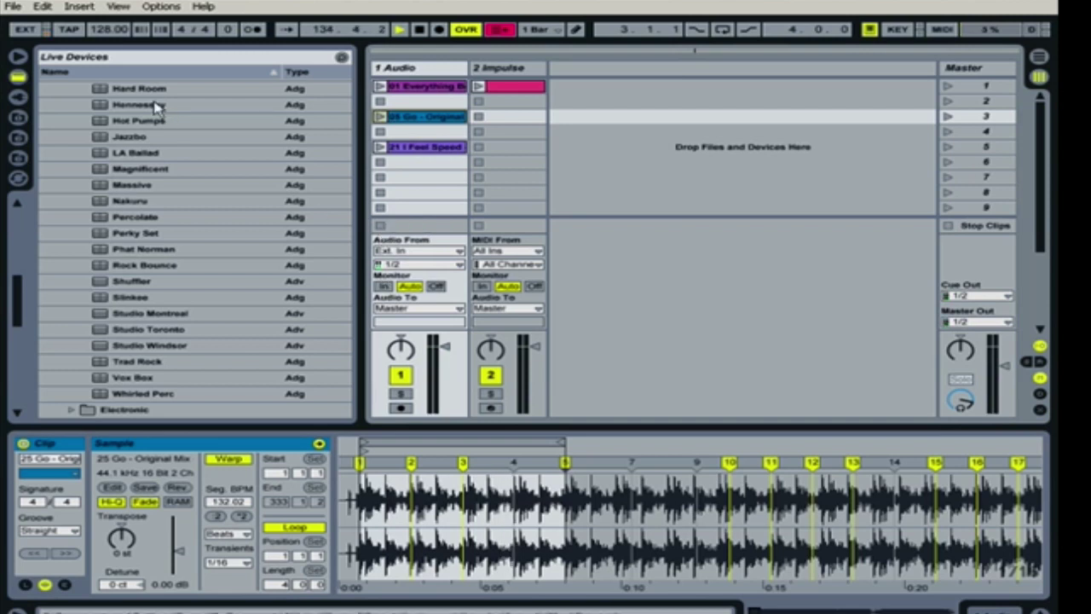
left_click(104, 31)
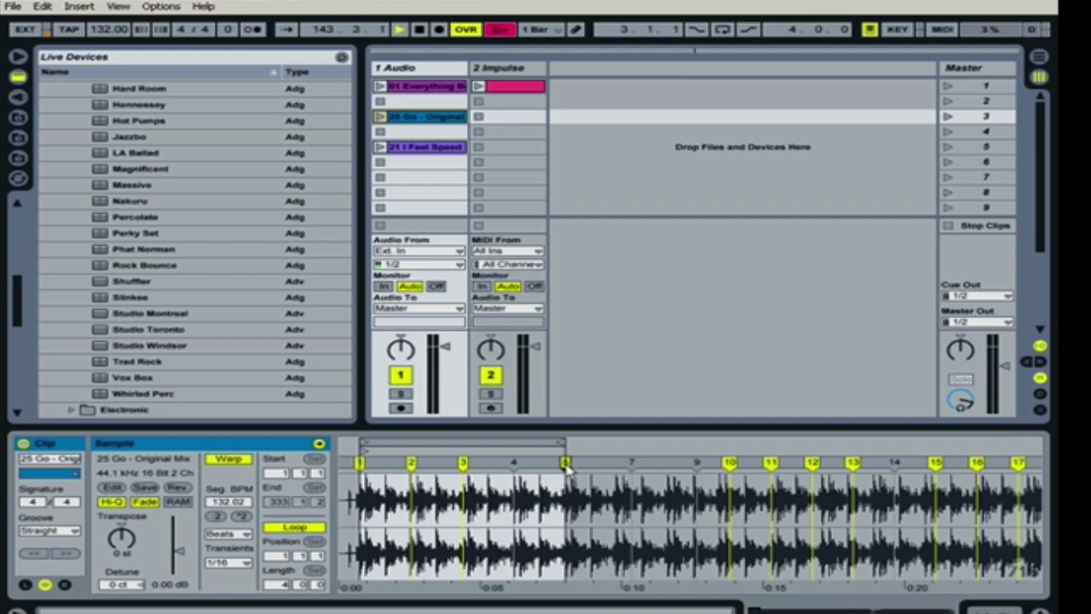
- Apply Warp as 256-Bar Loop from marker 5, stop playback, and save the sample's warp settings
right_click(565, 463)
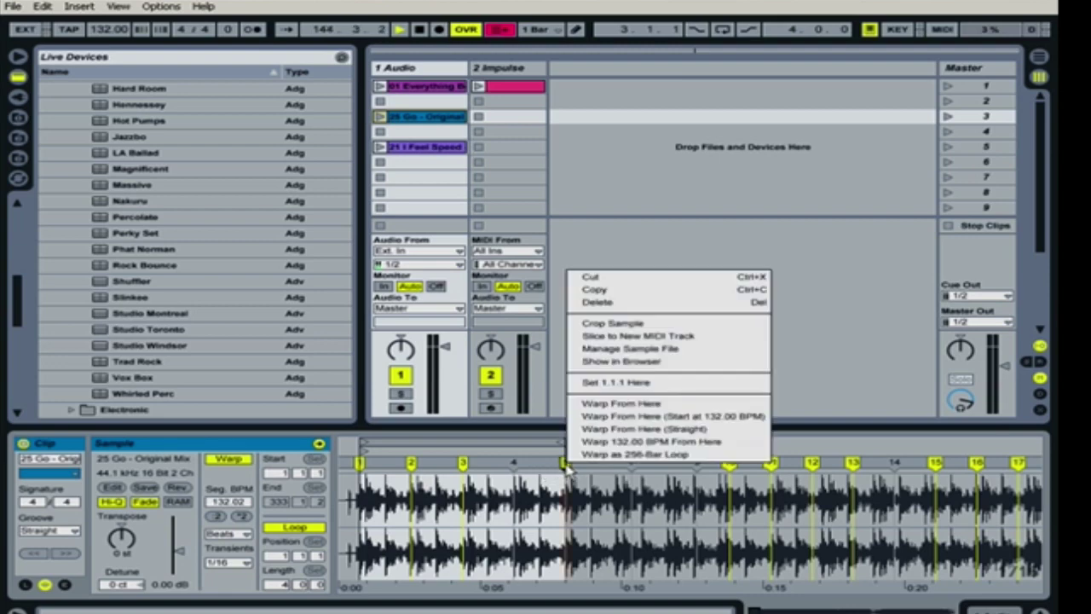
left_click(635, 454)
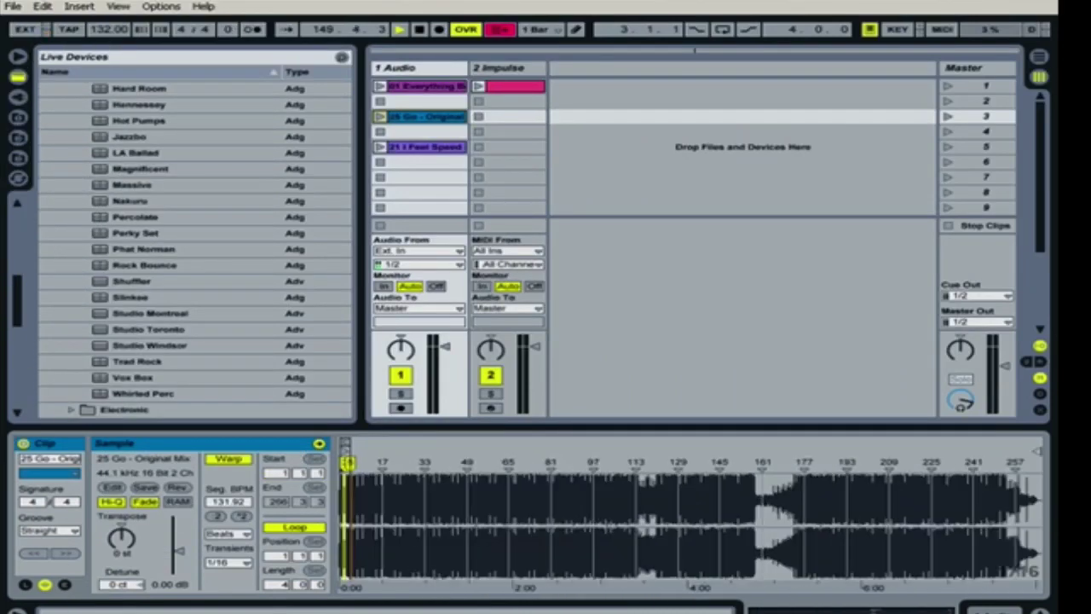
left_click_drag(407, 461, 409, 477)
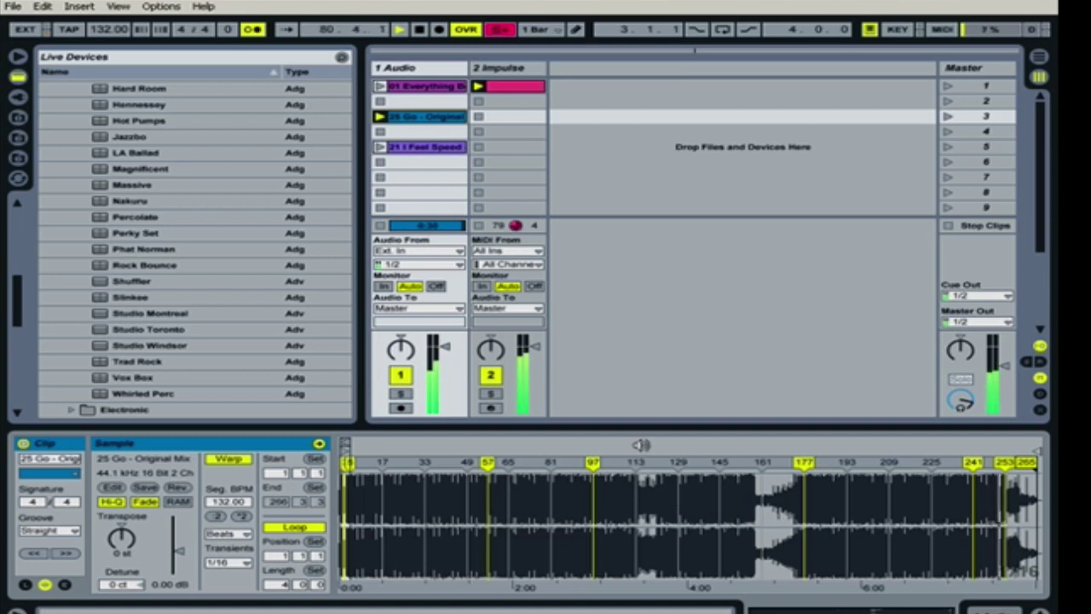
key("space")
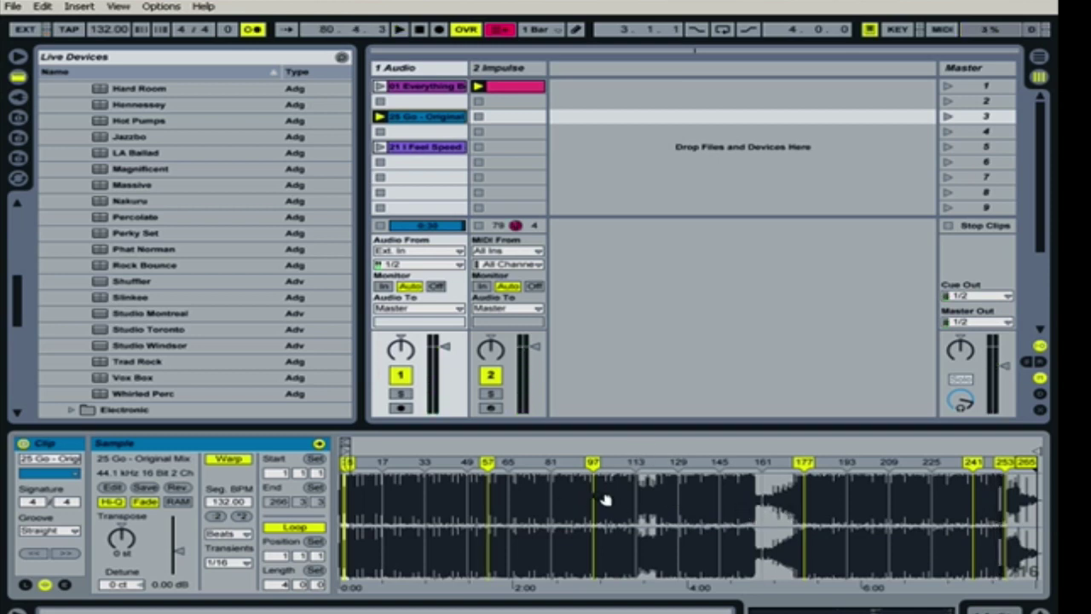
left_click(145, 488)
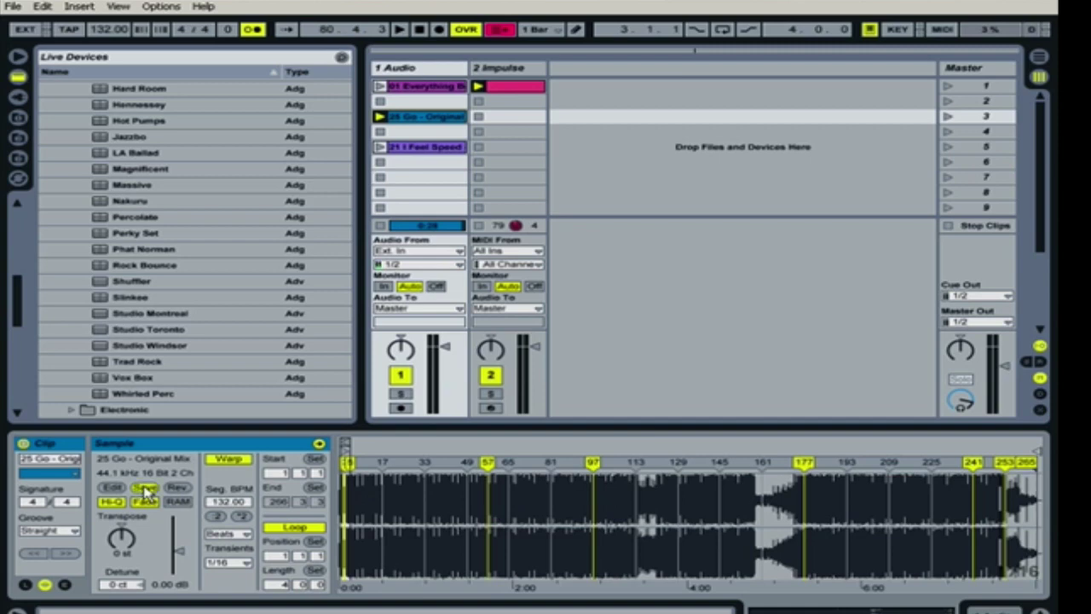